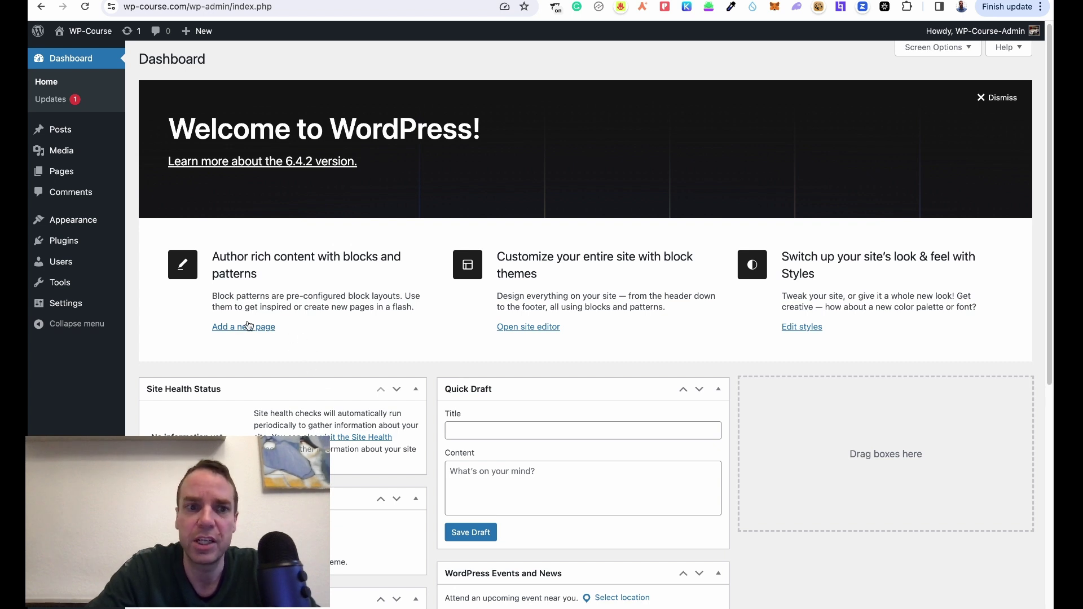
- Open the site's theme management, view the active theme's details, and bring up the catalogue for adding a new theme
mouse_move(83, 222)
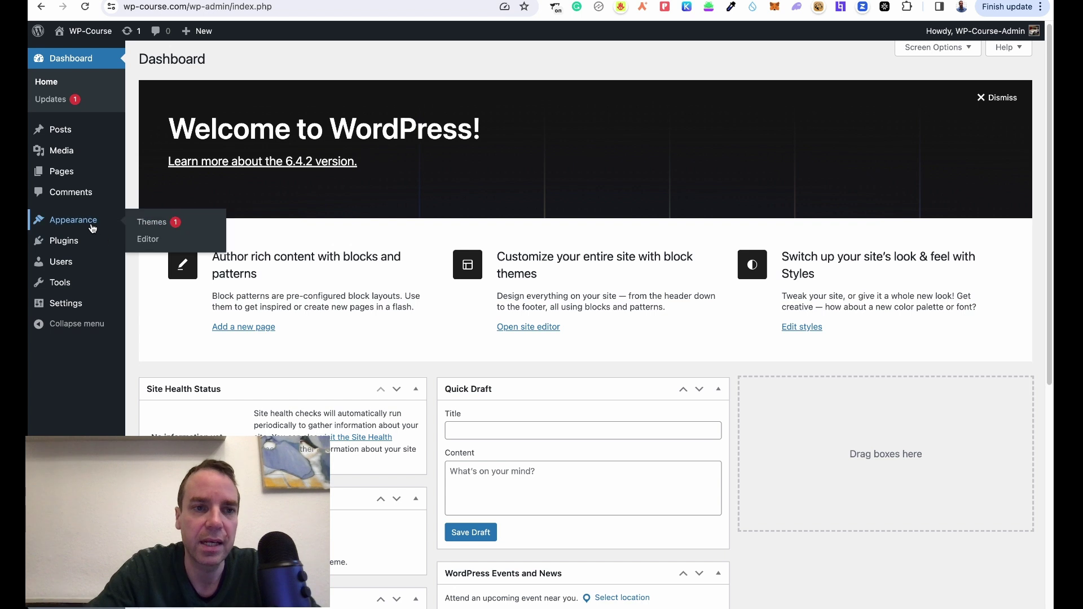
click(148, 223)
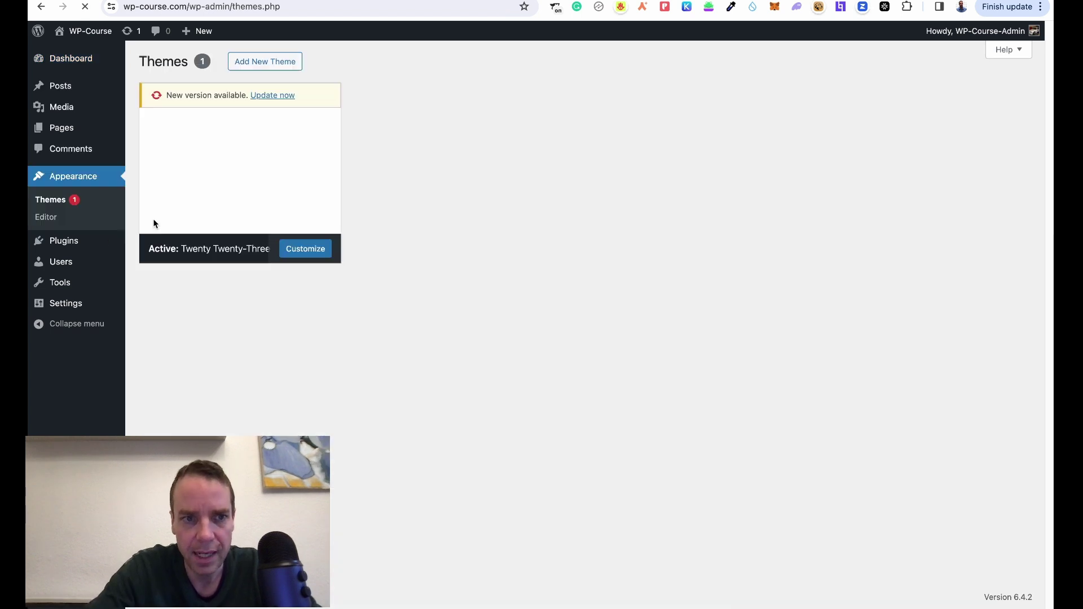
click(155, 221)
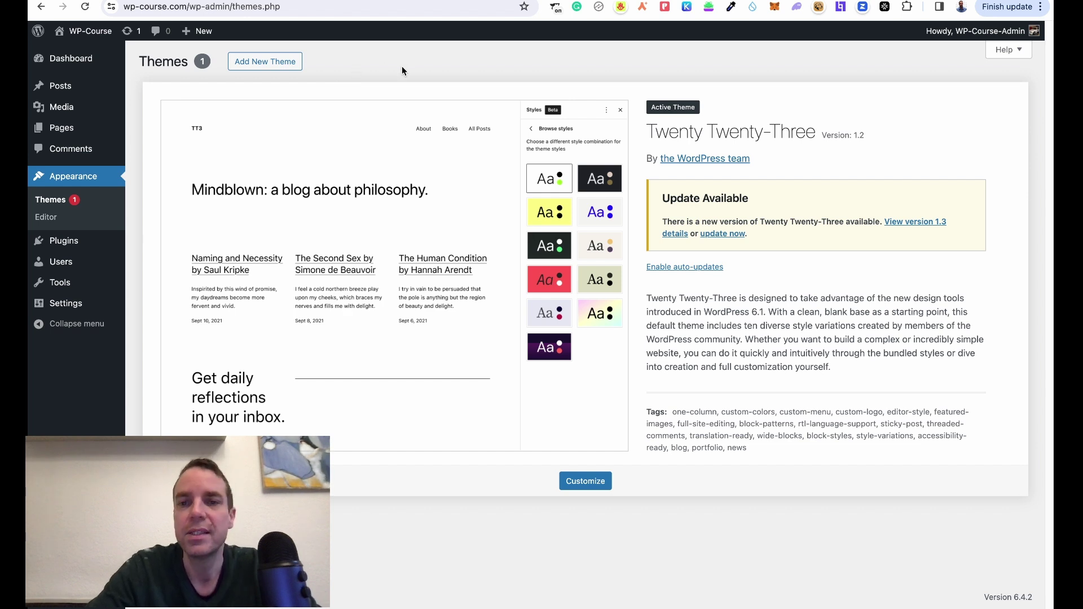
click(283, 68)
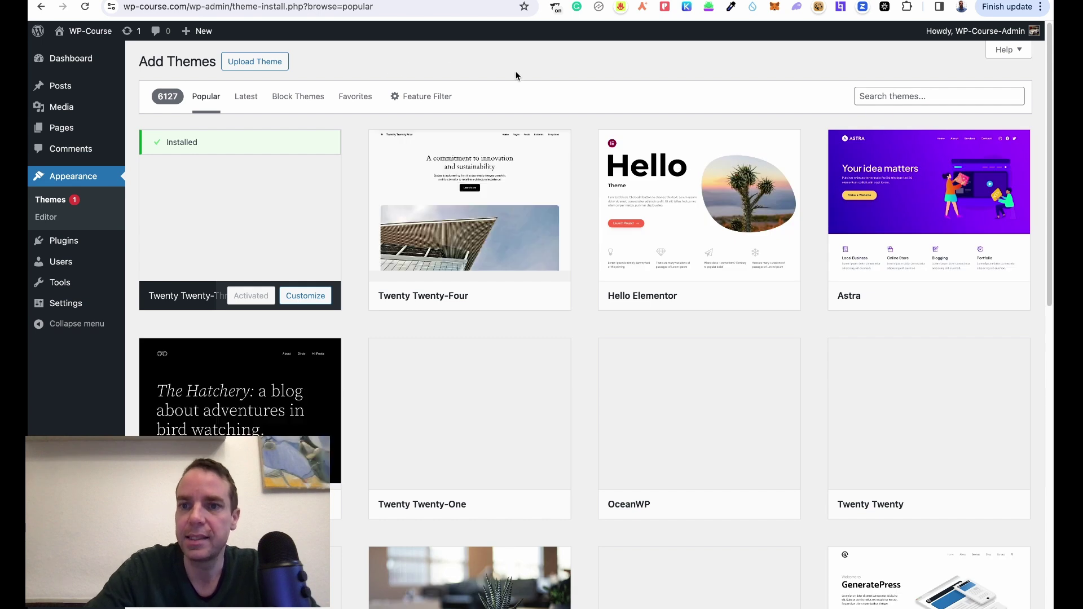
- Install the Astra theme from the popular themes and activate it
mouse_move(949, 242)
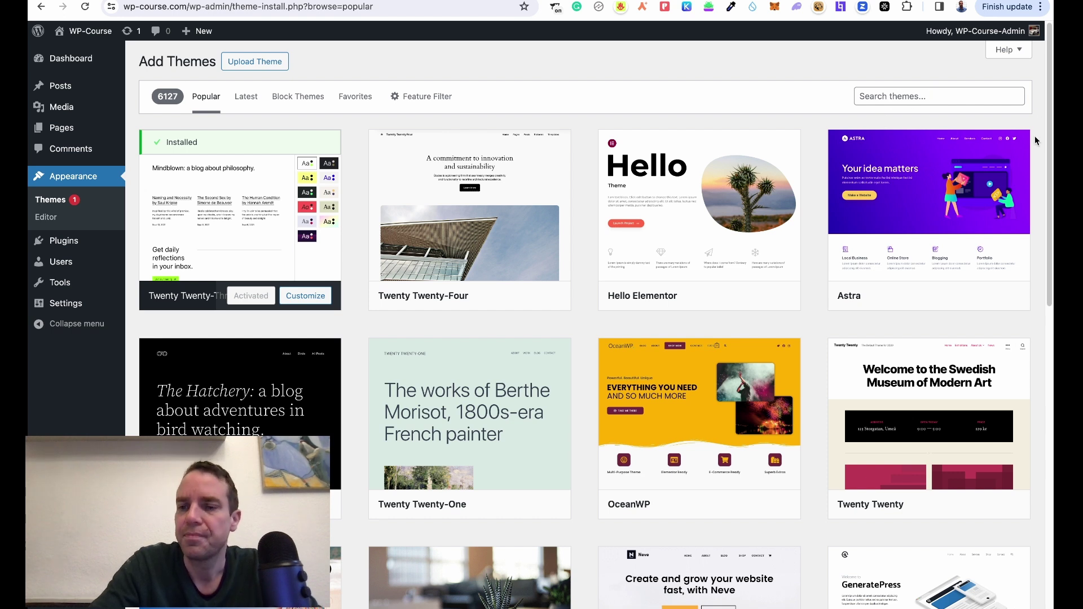
mouse_move(945, 185)
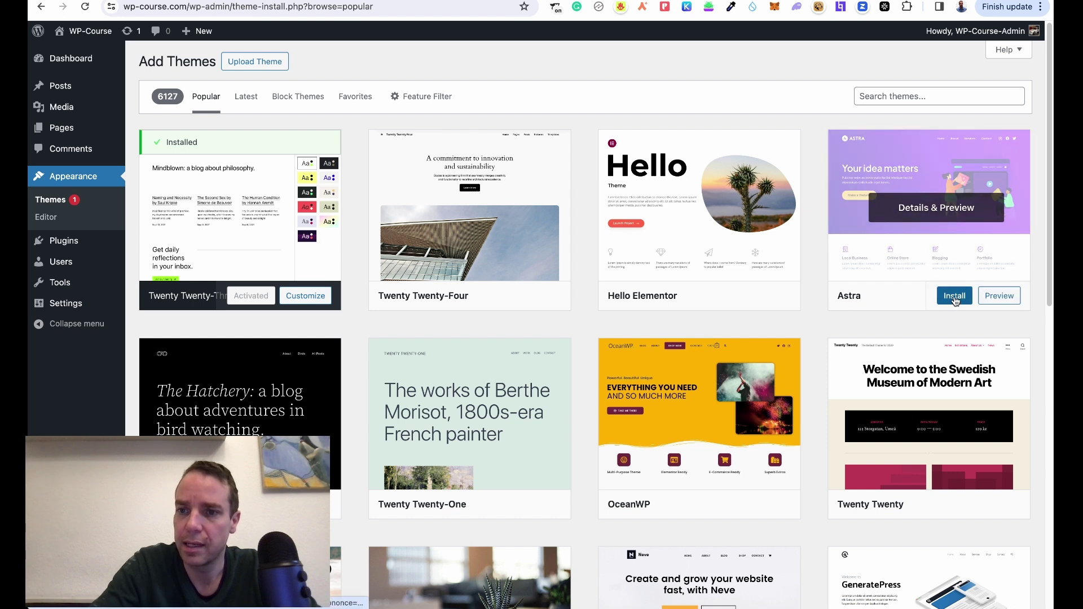
click(955, 297)
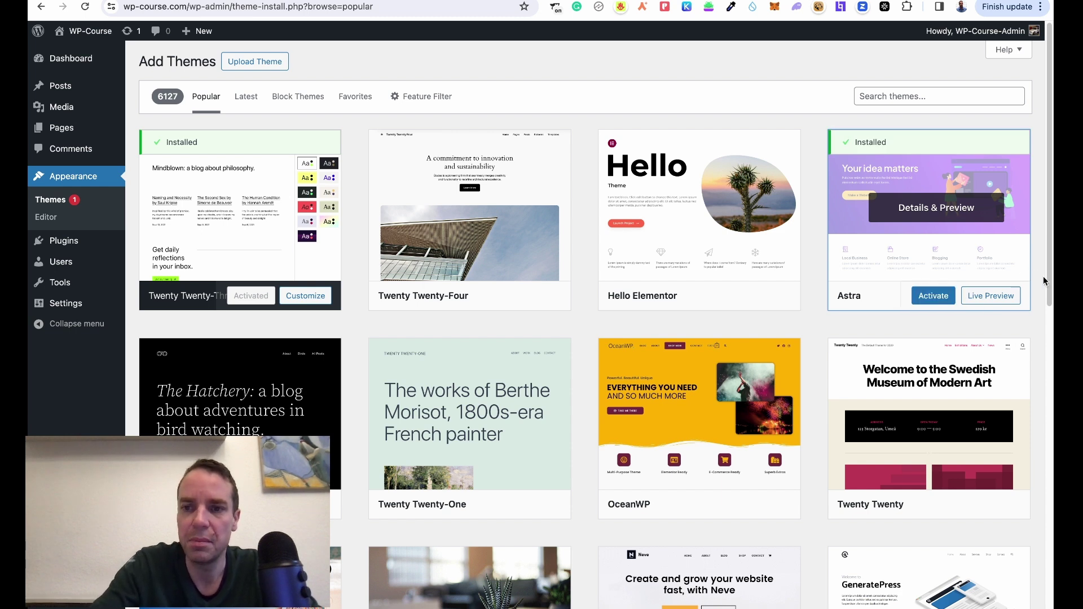
click(935, 298)
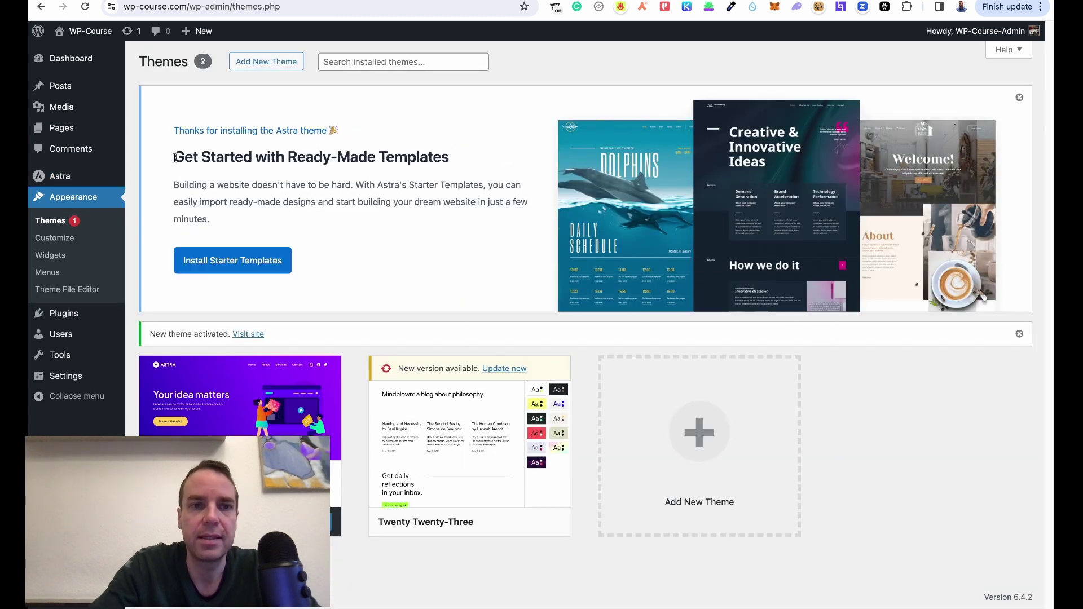
- Install the Starter Templates offered for the Astra theme and return to the installed themes page
mouse_move(268, 391)
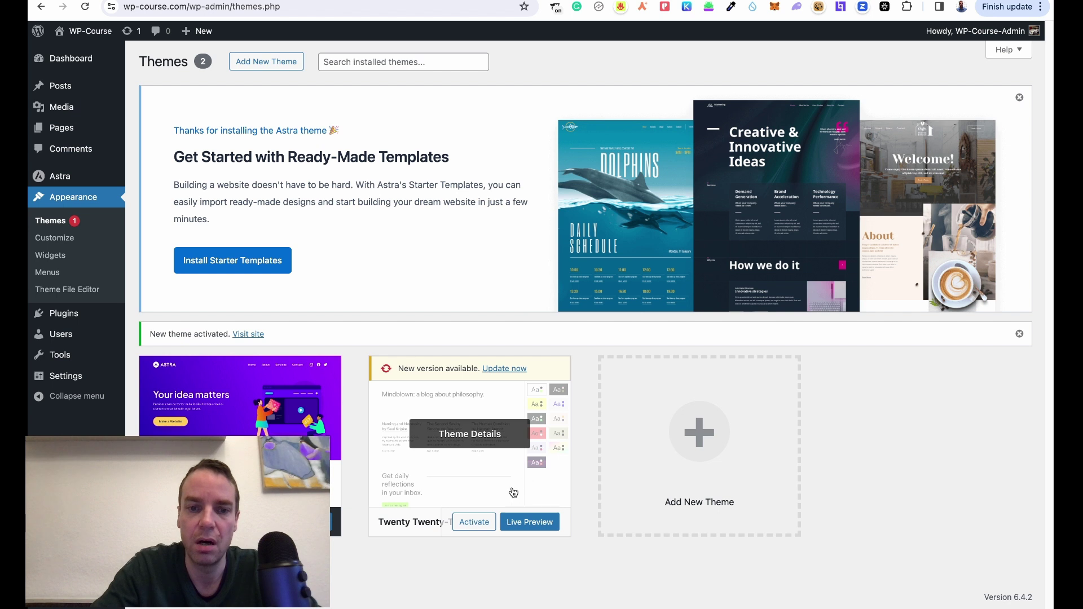
mouse_move(502, 527)
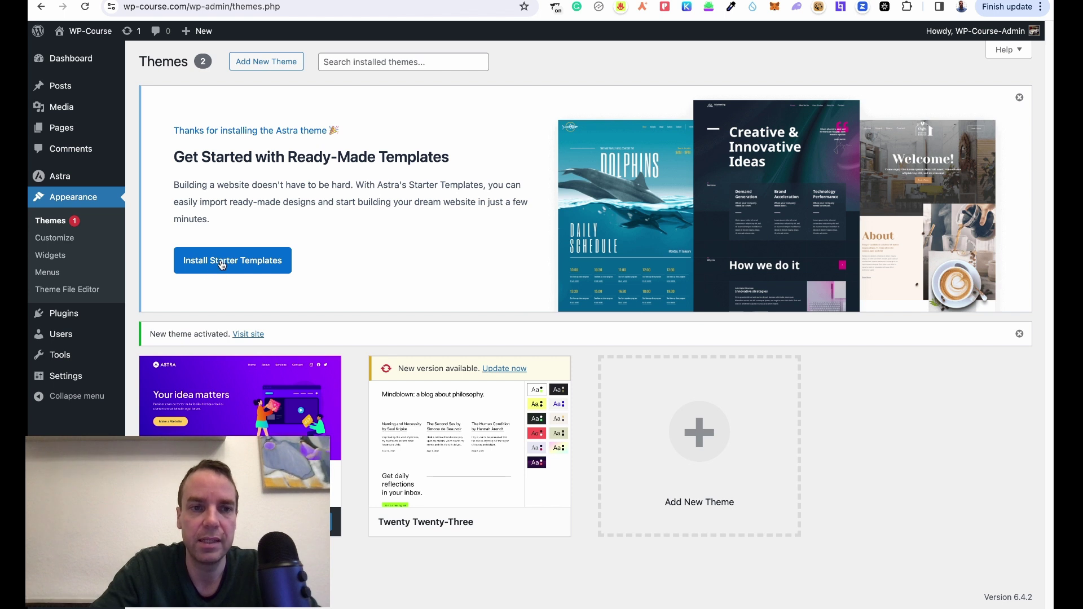
click(260, 269)
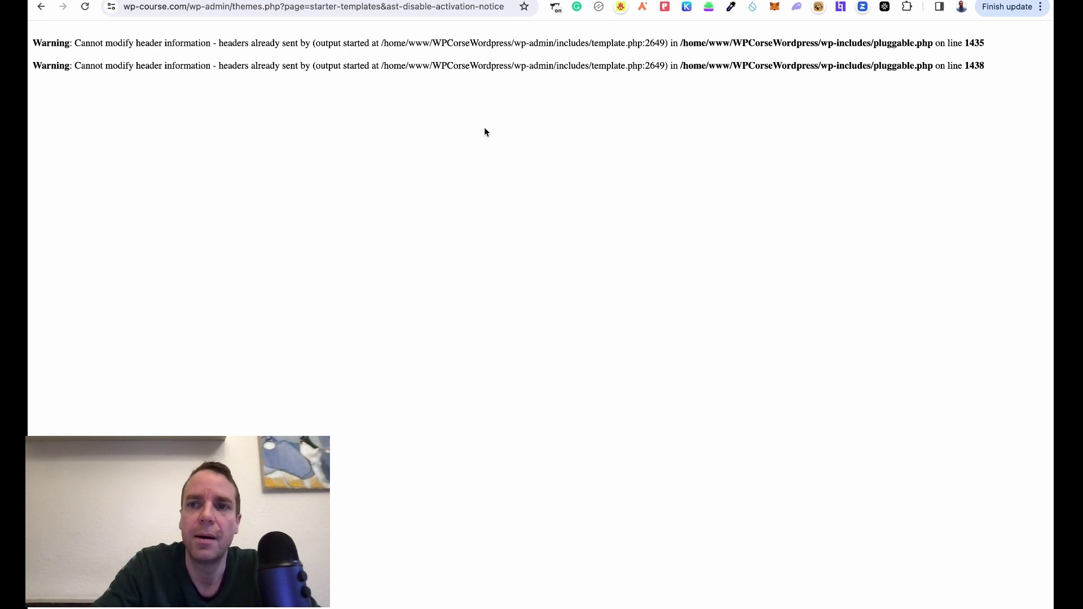
click(41, 7)
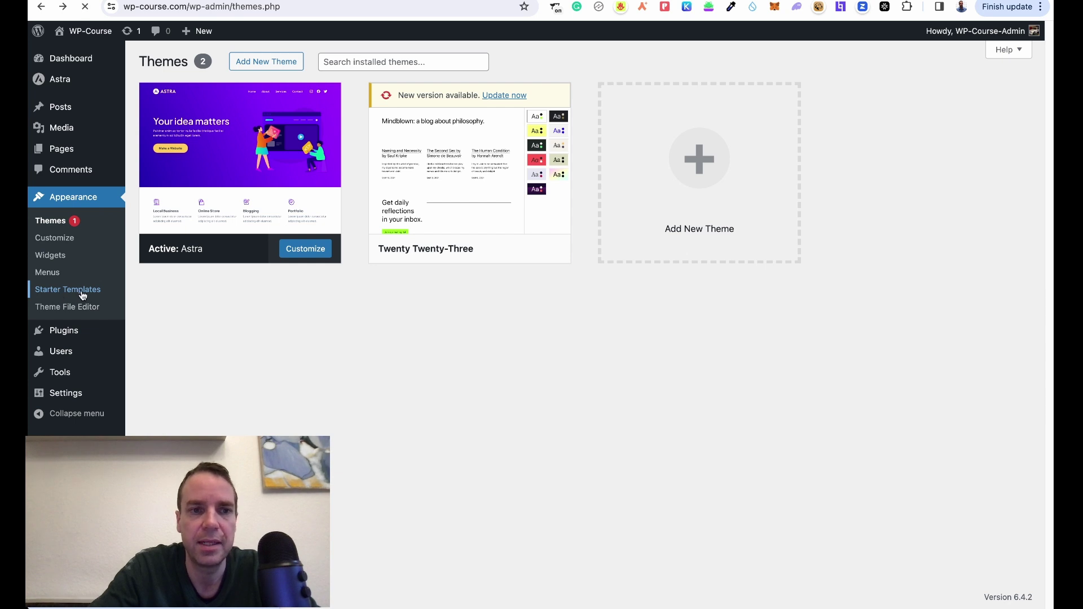
- Launch Starter Templates, choose to build with the classic templates, and select Elementor as the page builder
click(83, 293)
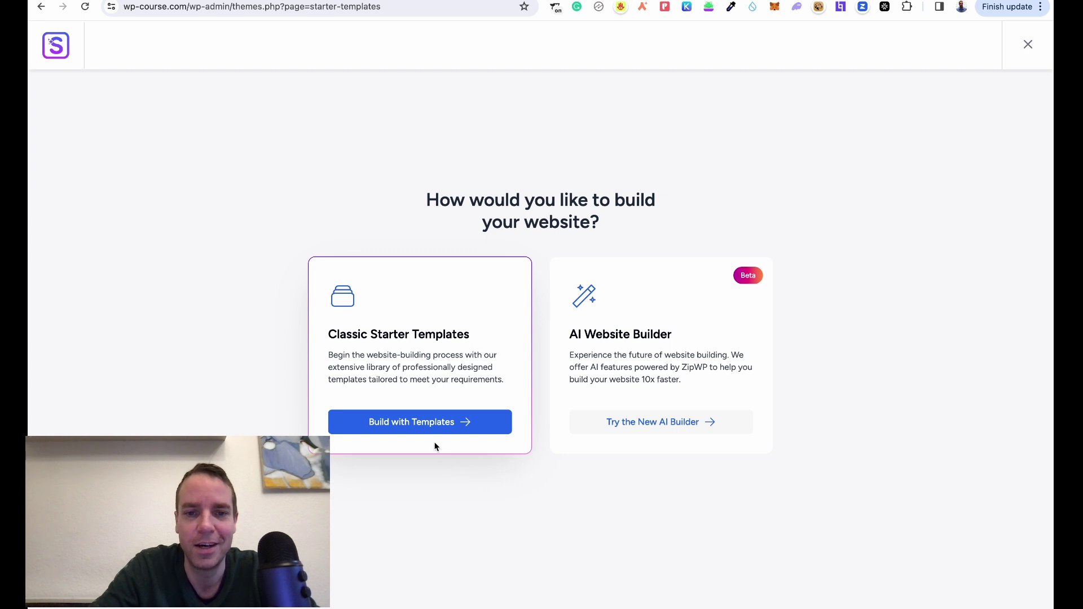
click(413, 426)
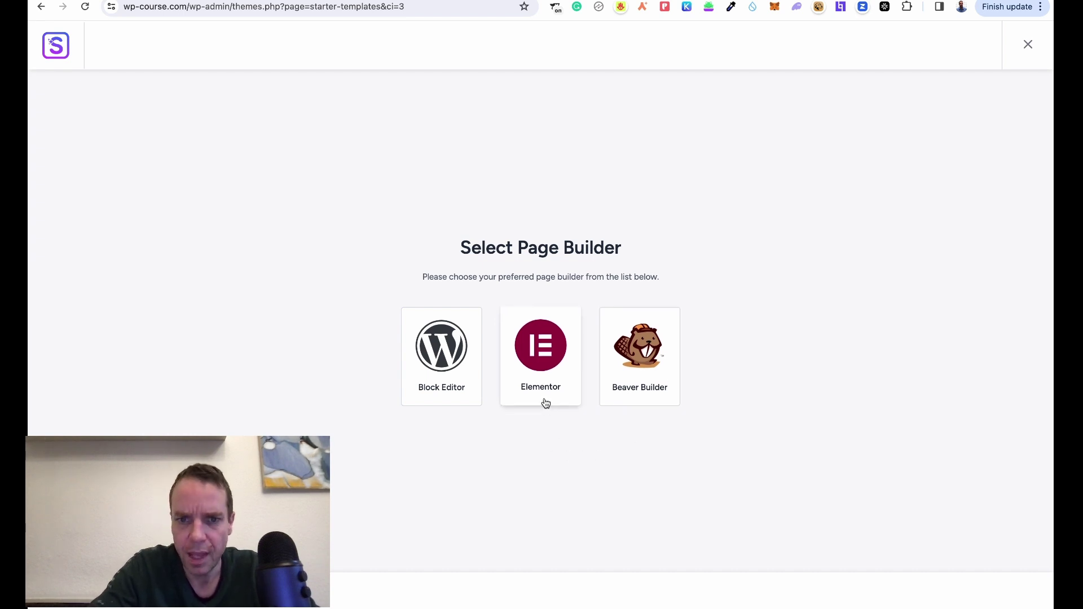
click(542, 365)
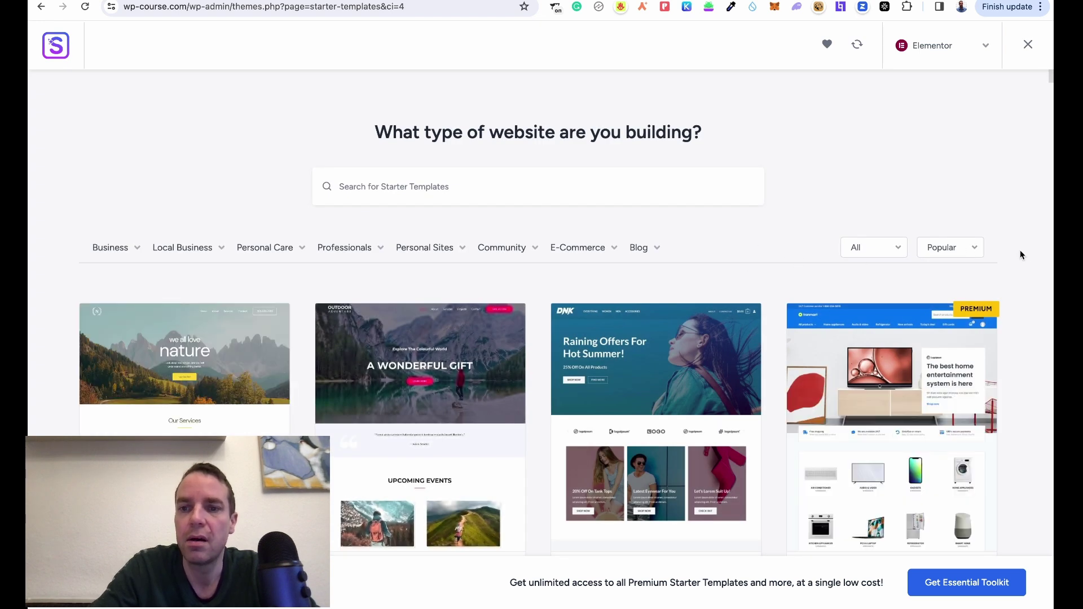
- Browse the Elementor starter template library, comparing the designs and which ones are marked premium
scroll(1011, 256, down, 2)
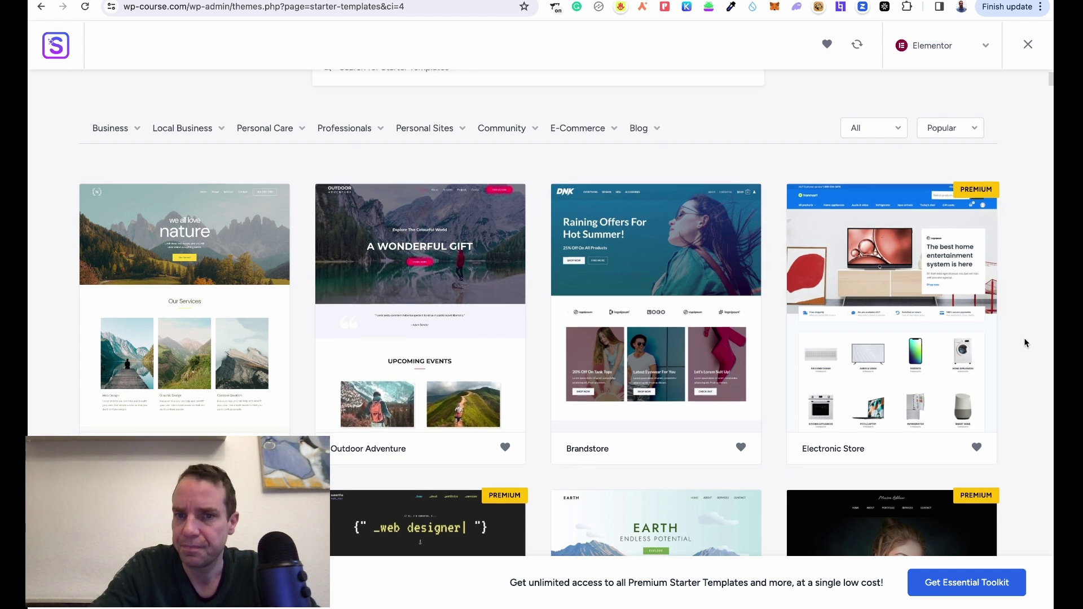
scroll(1025, 341, down, 1)
scroll(759, 268, down, 3)
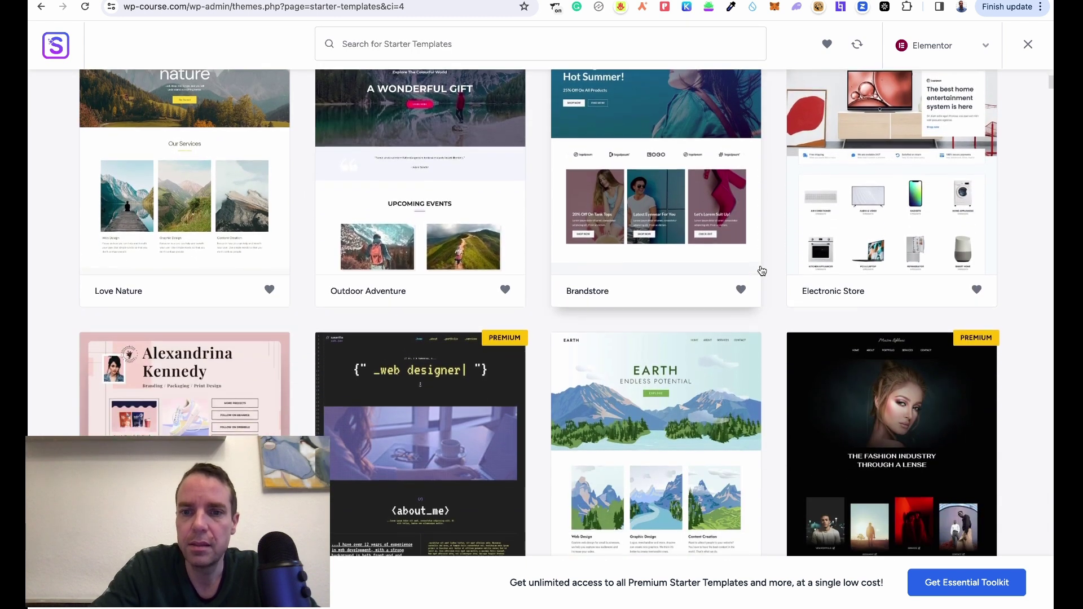
scroll(761, 271, down, 2)
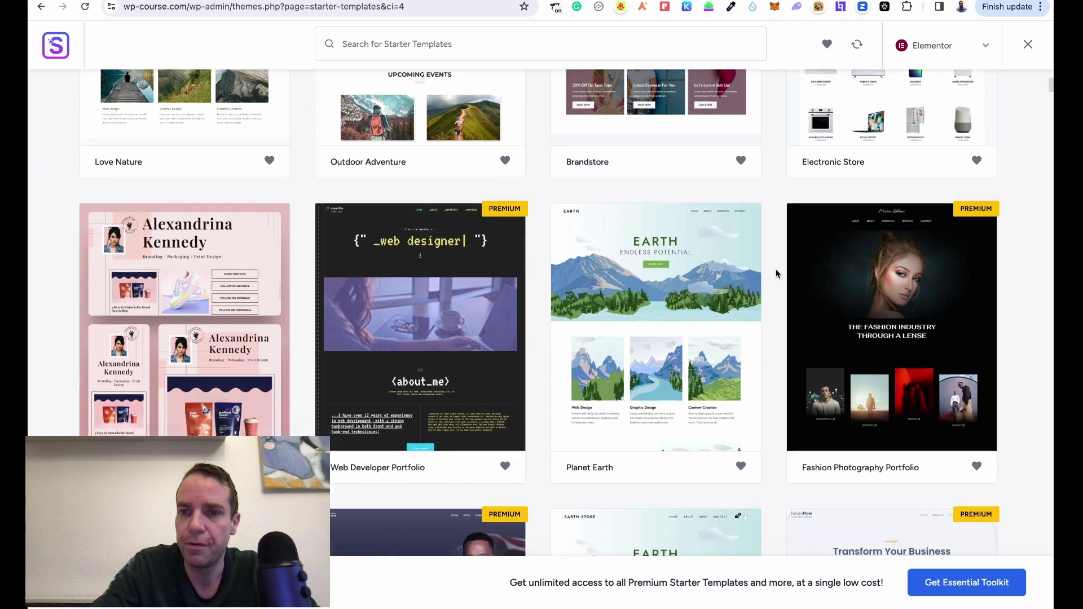
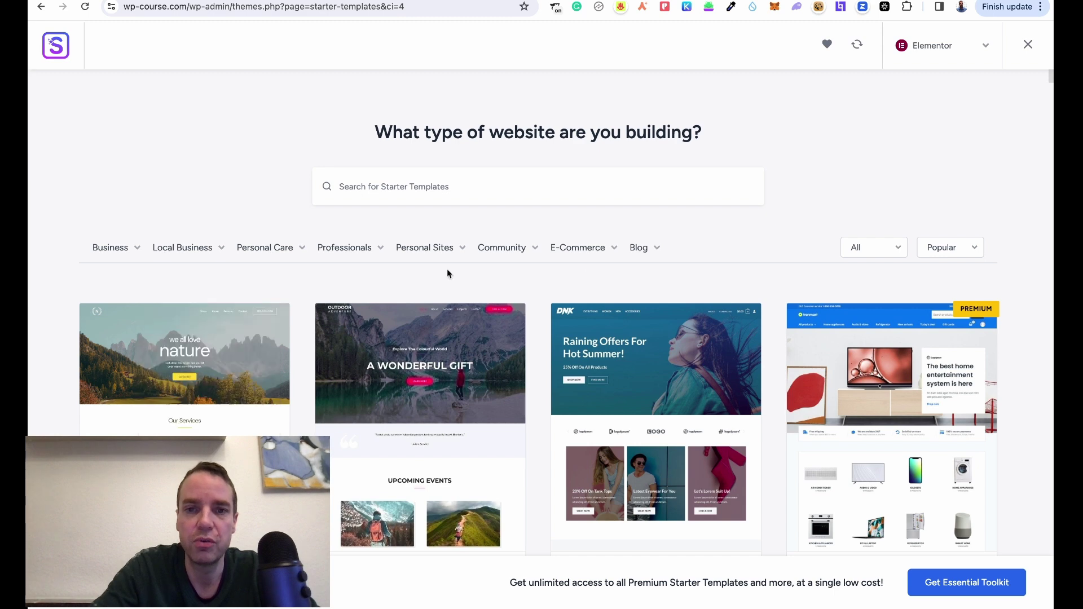
scroll(1020, 294, down, 20)
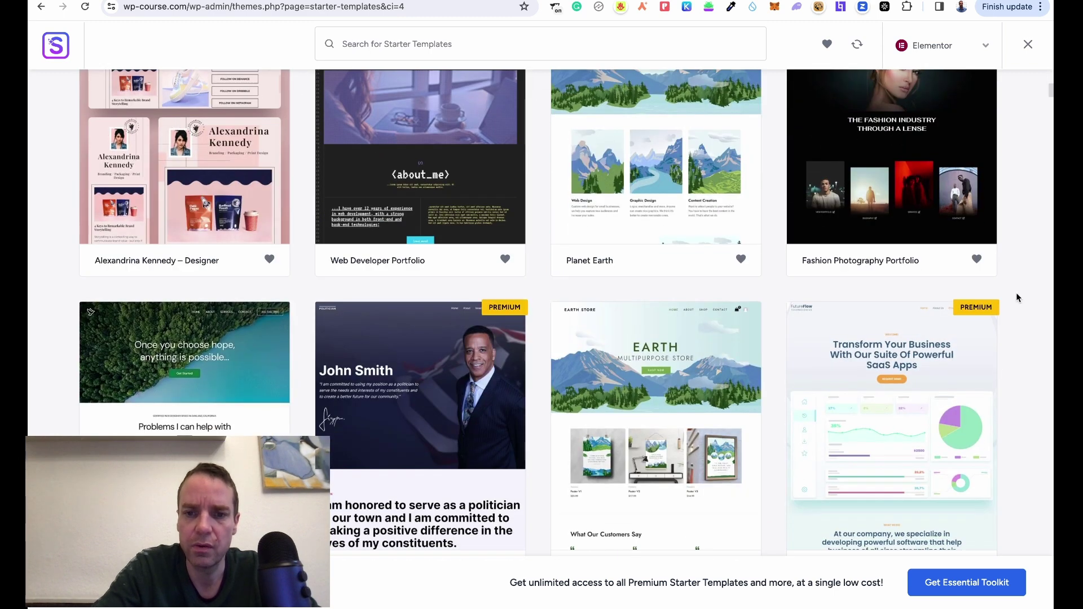
scroll(1016, 292, down, 2)
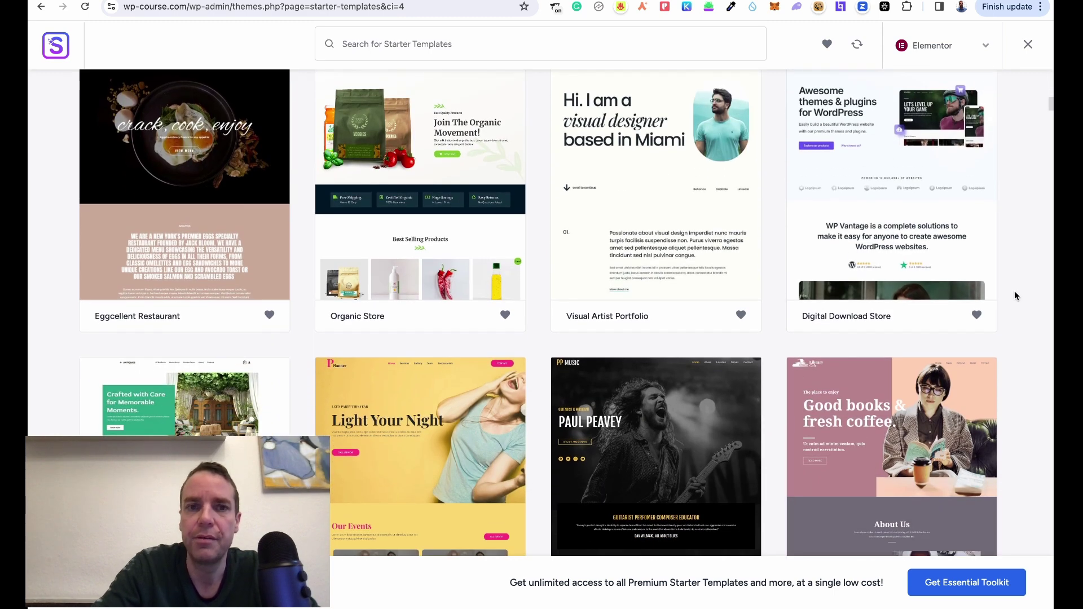
scroll(1014, 290, up, 3)
scroll(1009, 292, up, 1)
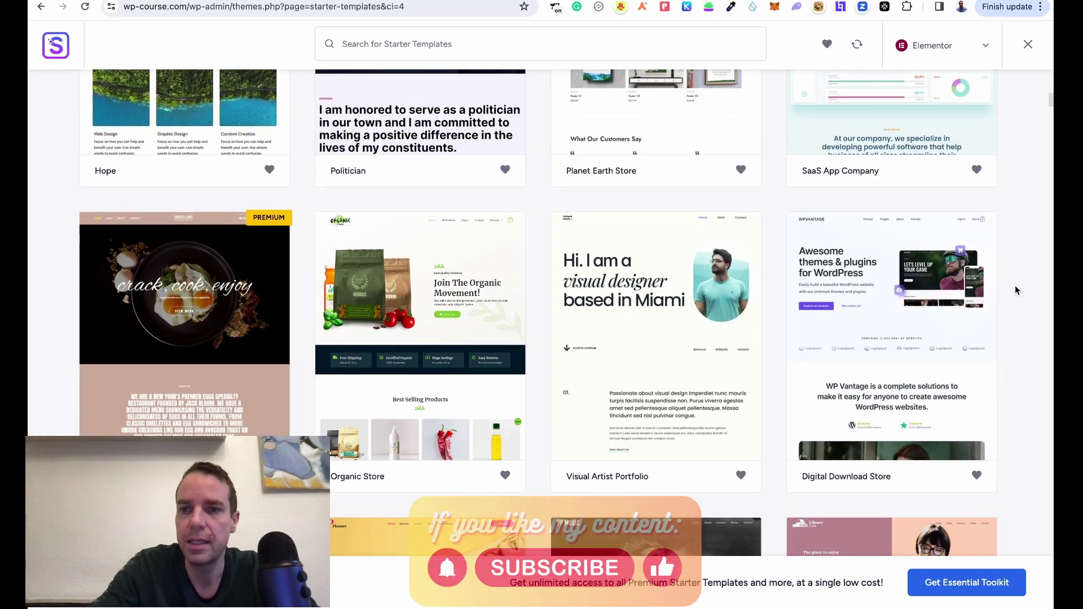
scroll(1008, 296, down, 4)
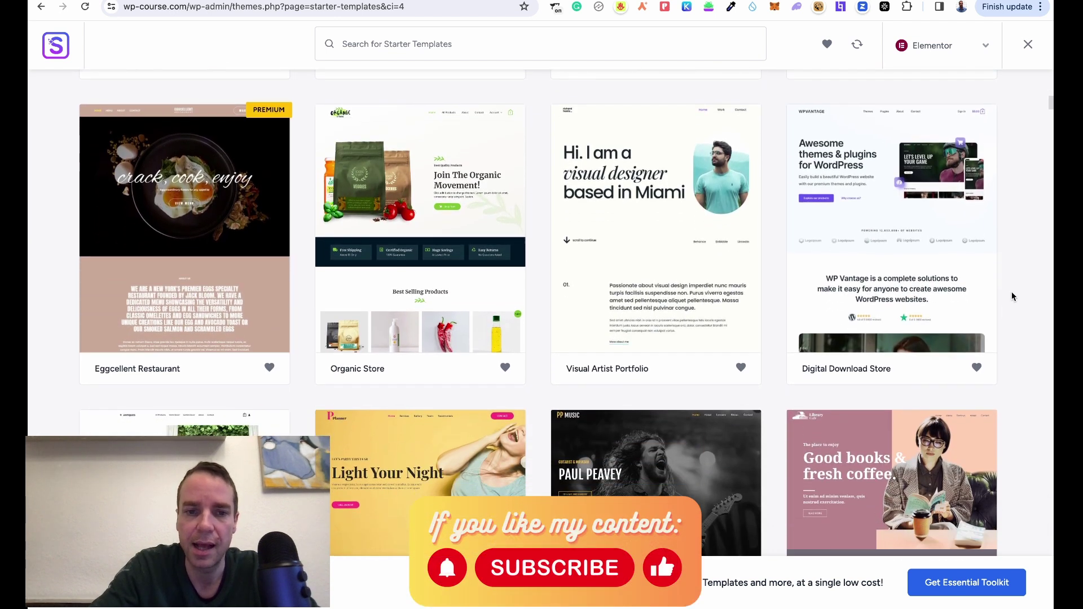
scroll(1013, 297, down, 3)
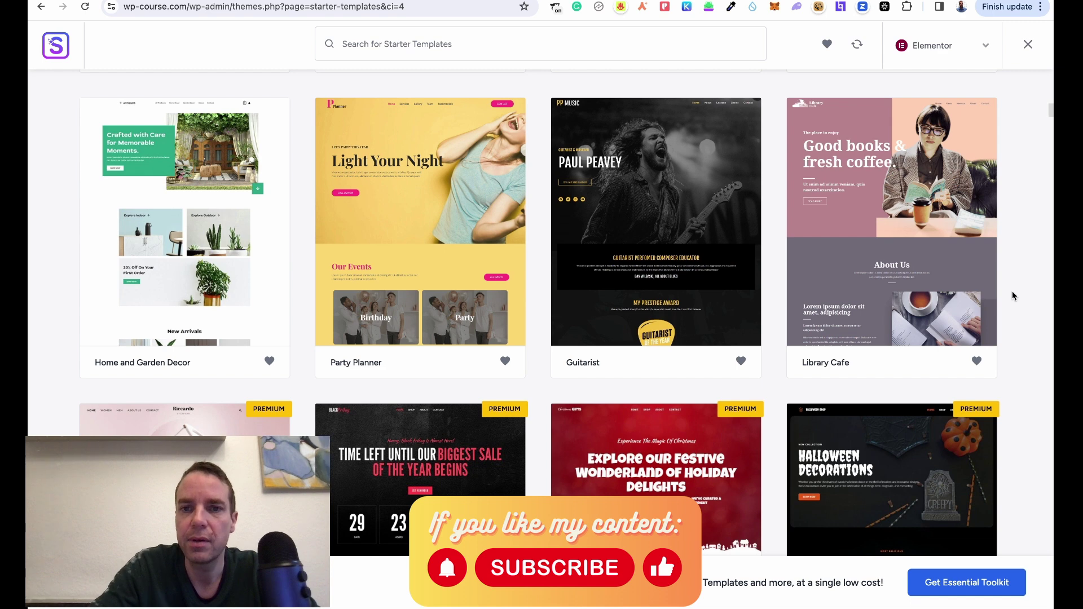
scroll(1012, 295, down, 10)
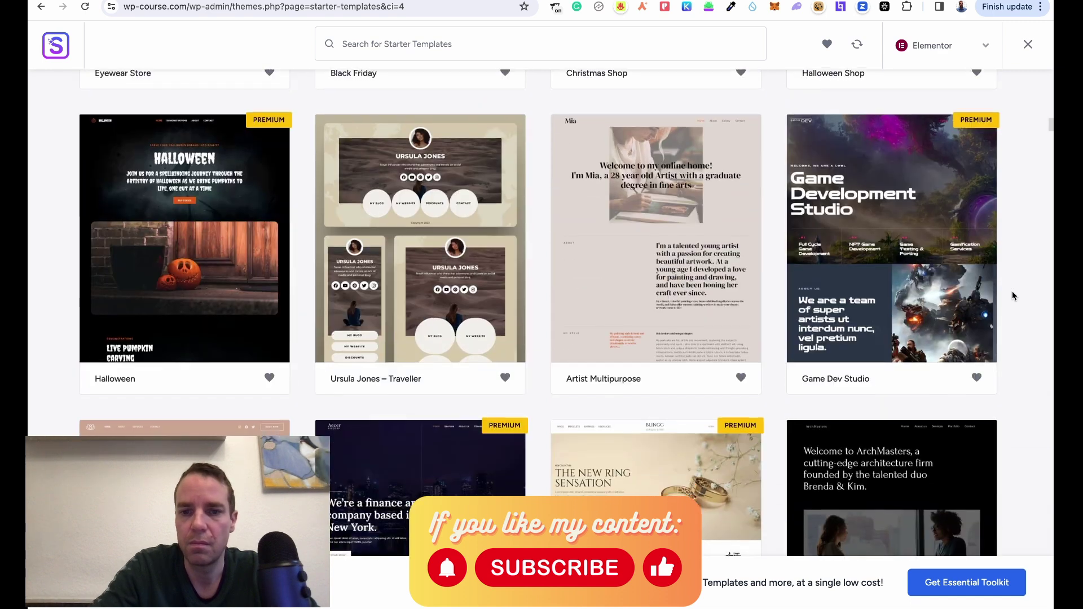
scroll(1012, 296, down, 8)
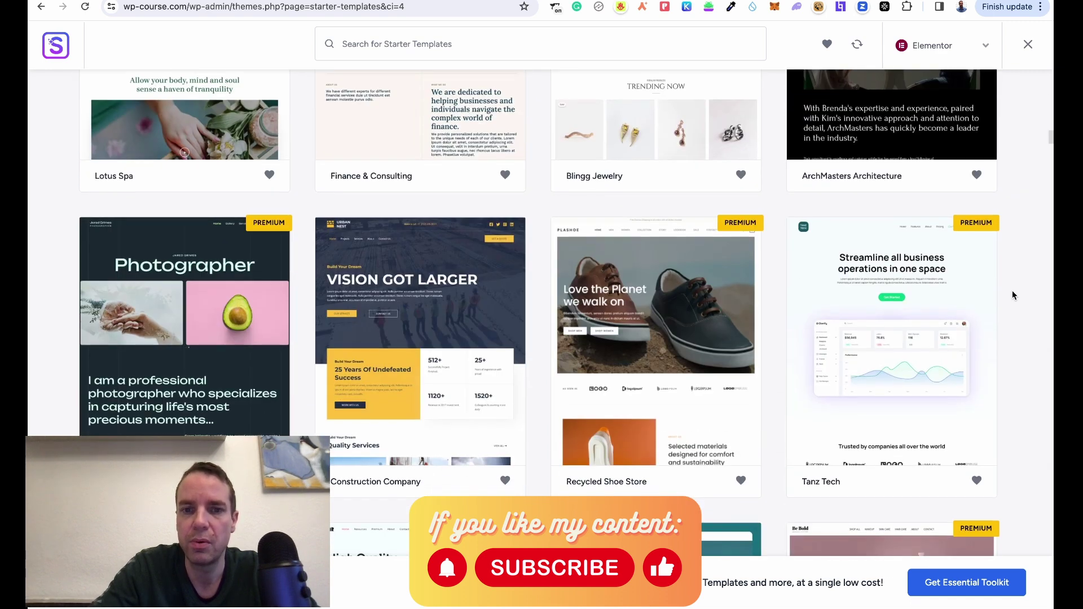
scroll(1012, 295, down, 11)
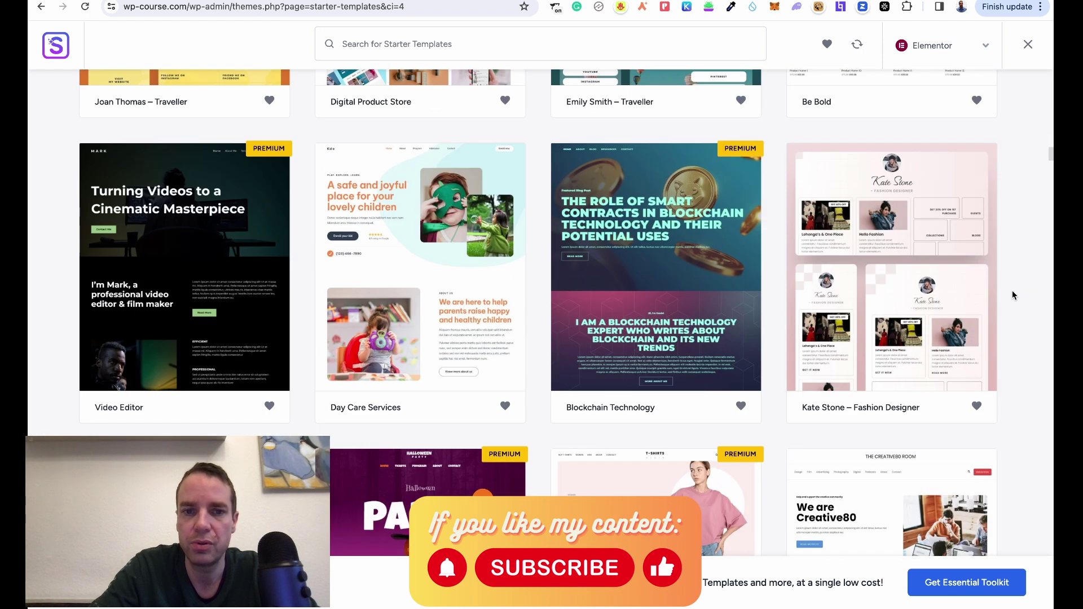
scroll(1012, 295, down, 1)
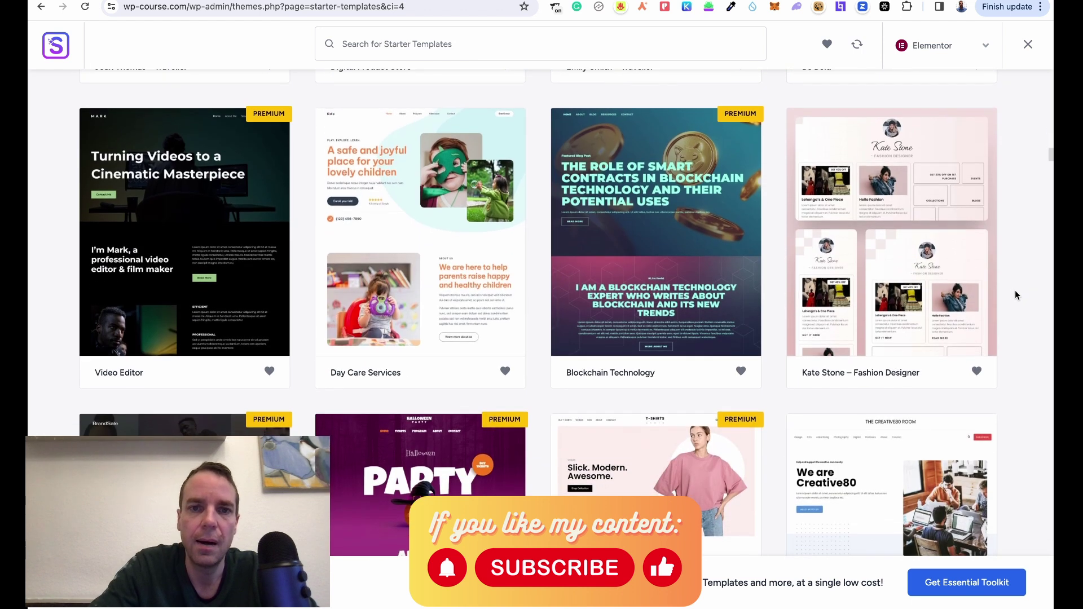
scroll(1012, 290, down, 4)
scroll(1014, 289, down, 2)
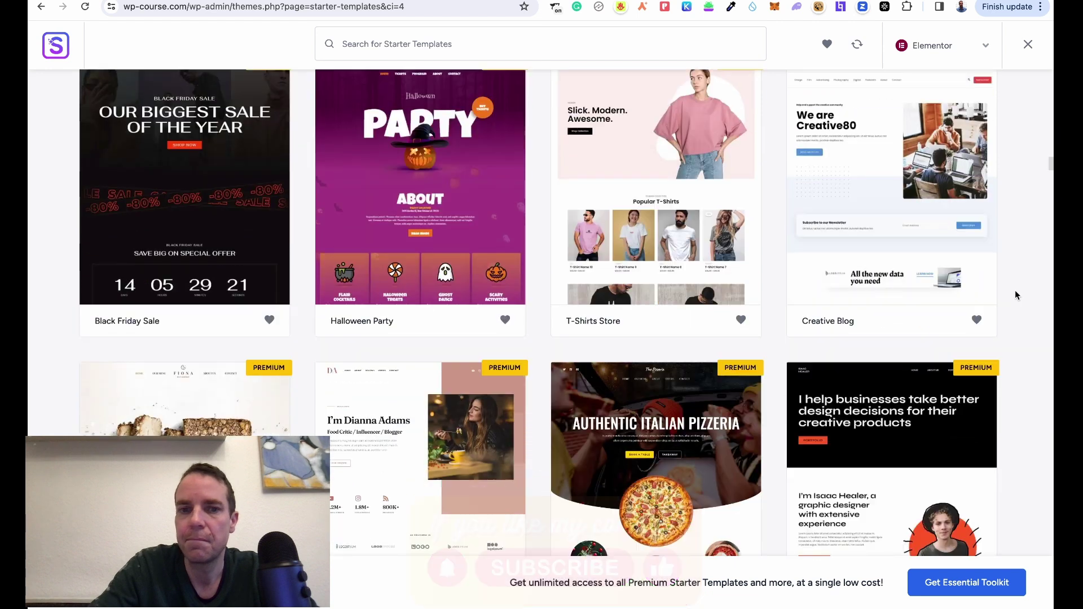
- Select the Creative Blog starter template and look through its Contact page in the preview
scroll(1013, 290, up, 1)
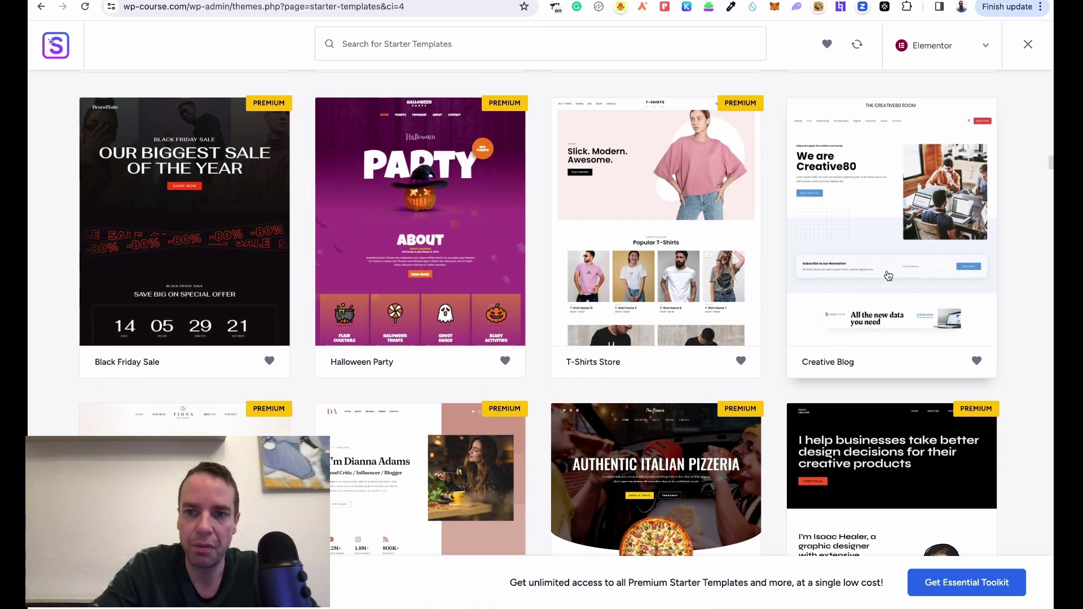
scroll(974, 265, up, 1)
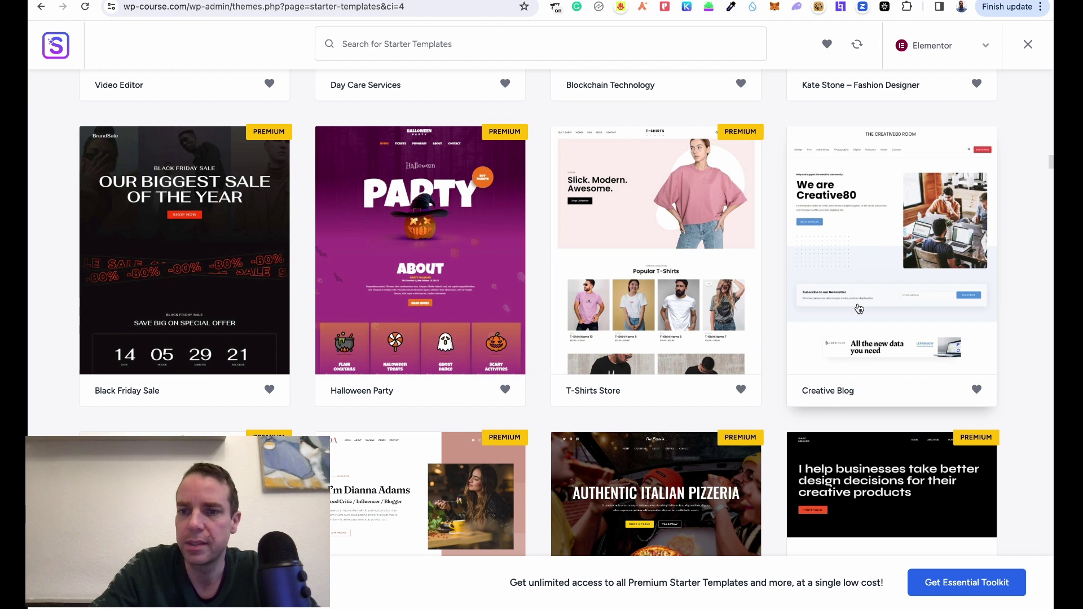
click(878, 258)
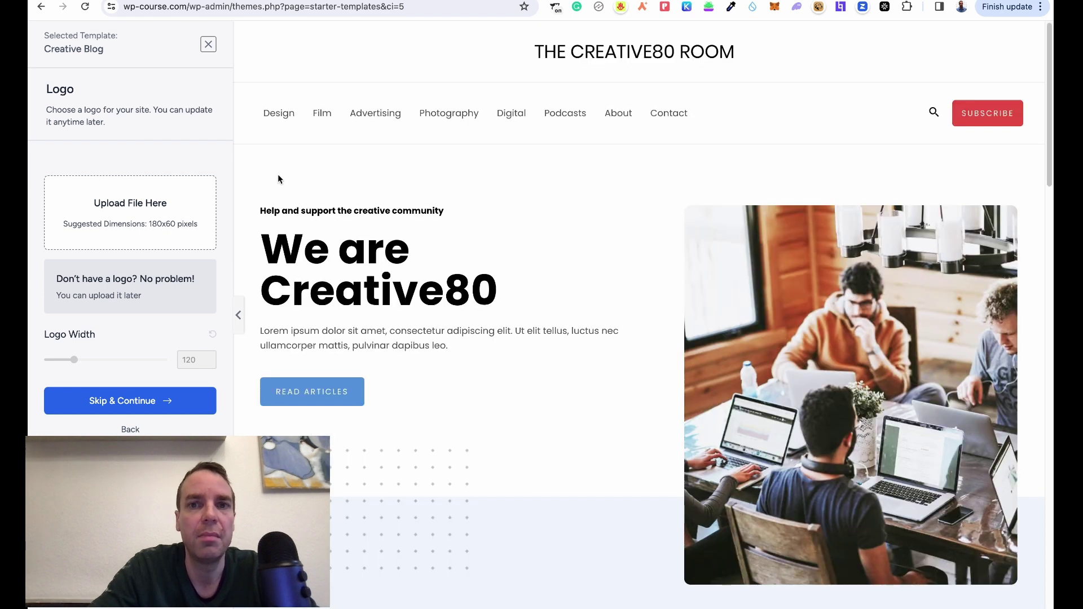
click(667, 119)
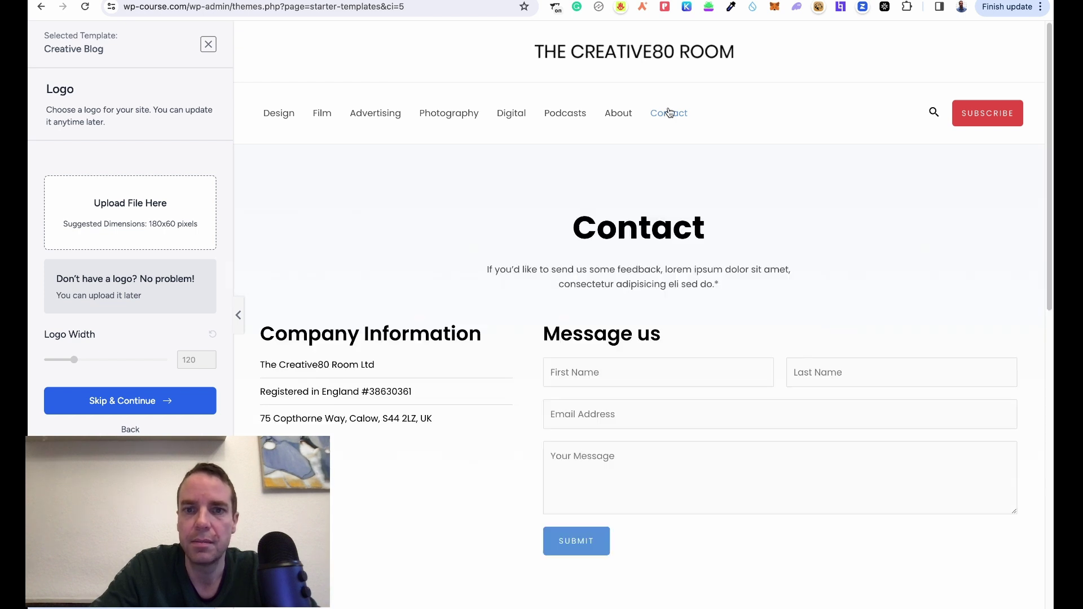
scroll(575, 175, down, 7)
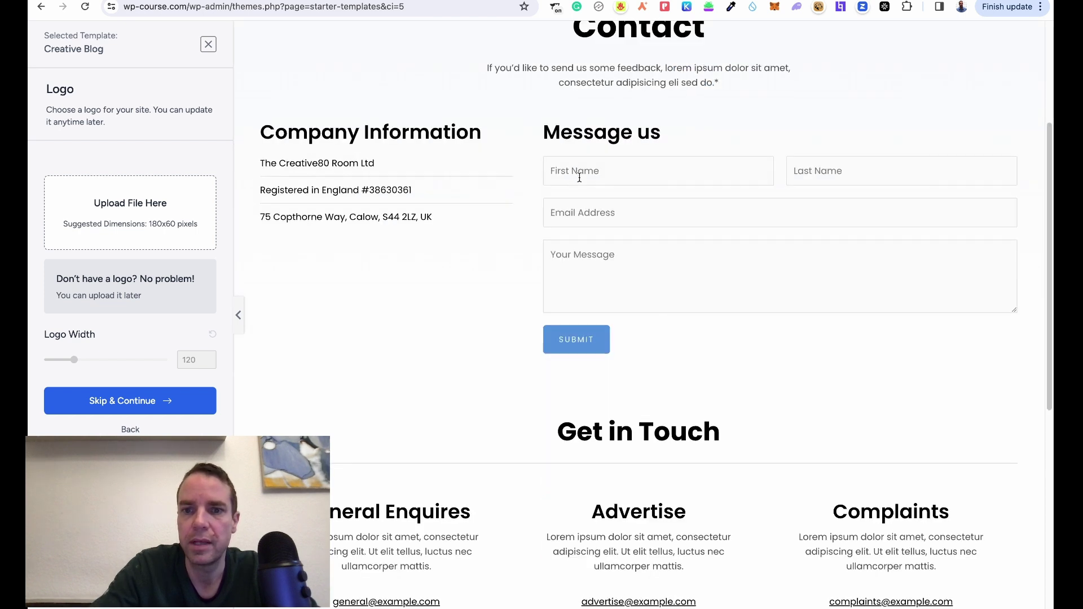
scroll(580, 177, up, 7)
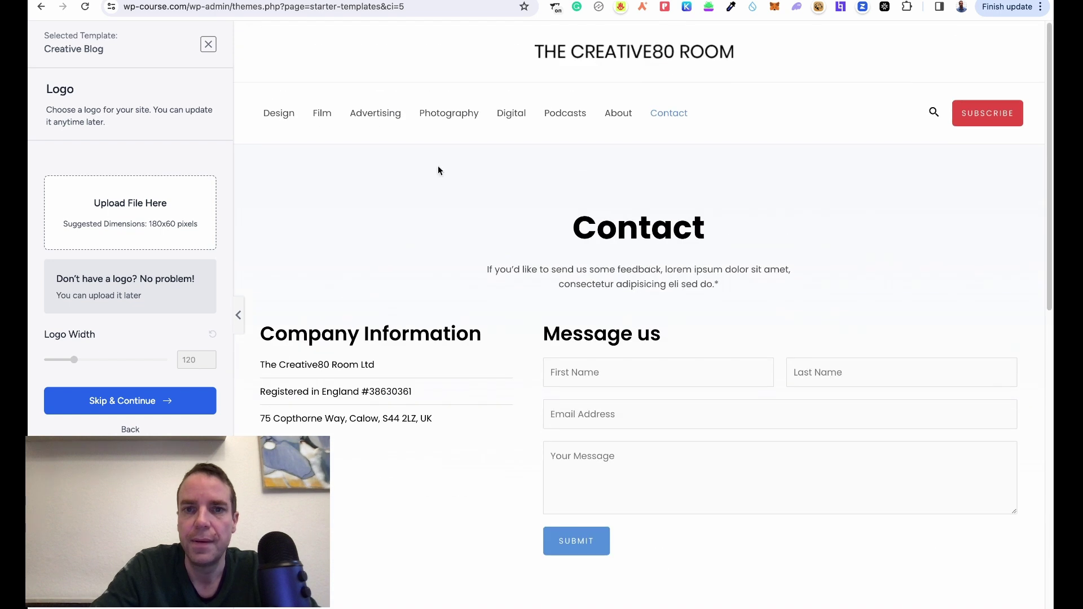
- Return the preview to the home page, skip the logo upload, and apply the light blue color palette
click(556, 56)
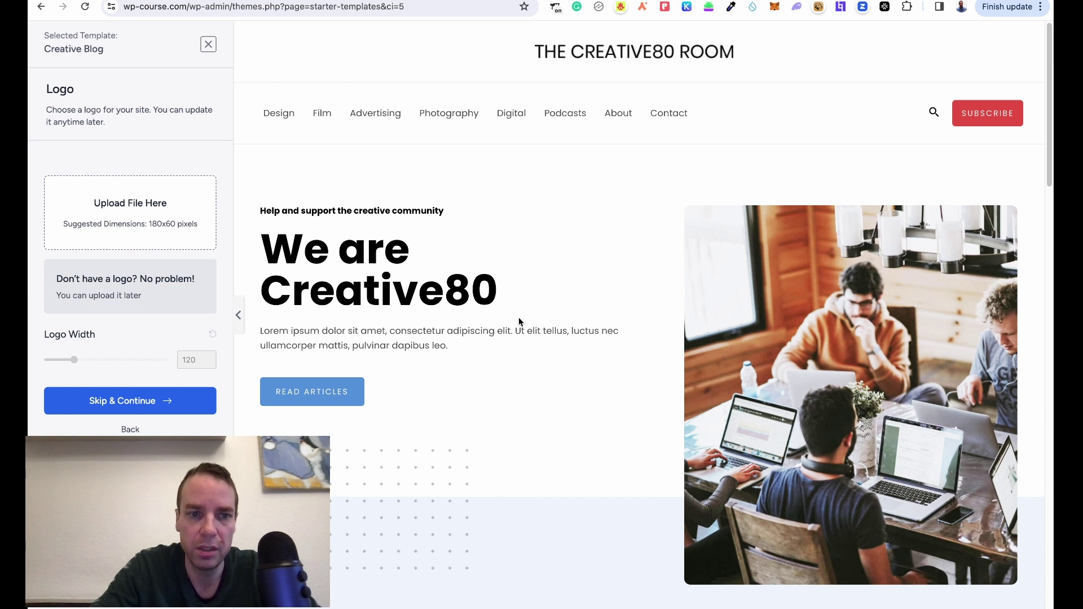
click(150, 401)
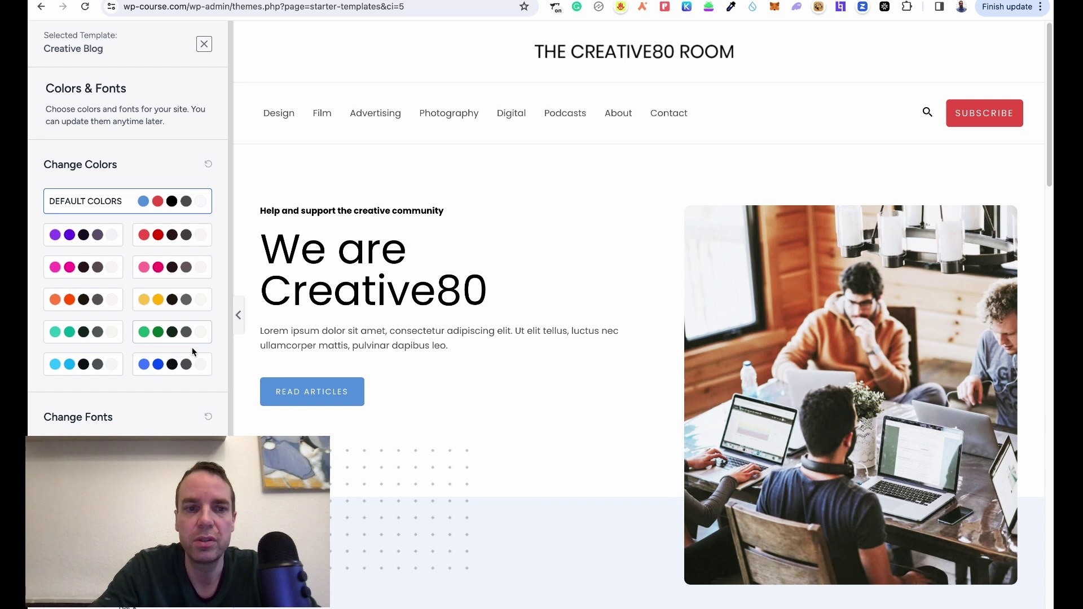
click(87, 269)
click(88, 335)
click(87, 366)
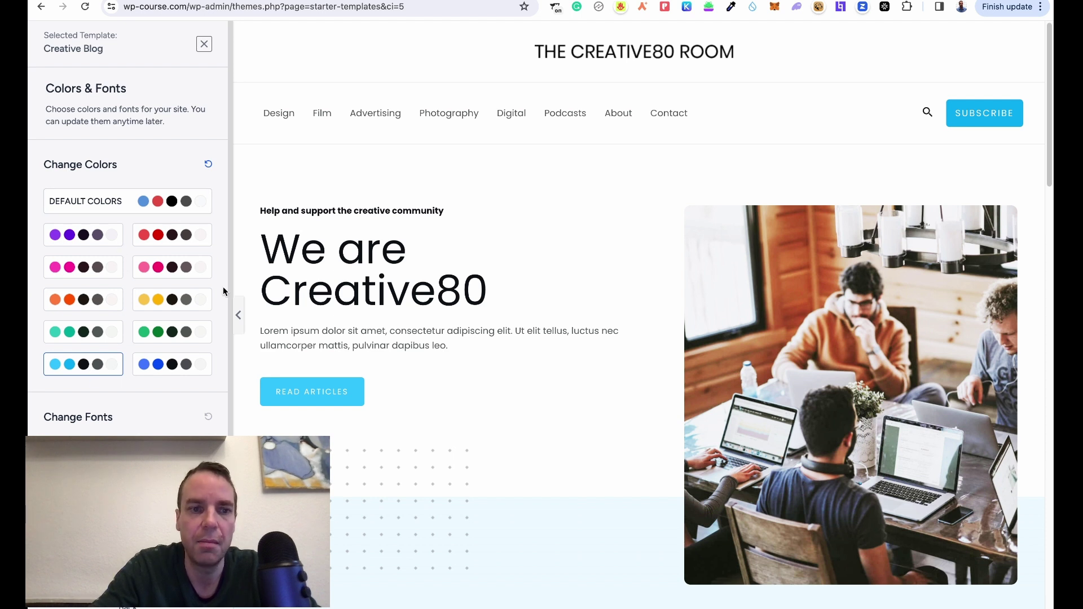
- Replace the default Poppins font pair with another one and check the new look on the home page preview
scroll(213, 303, down, 1)
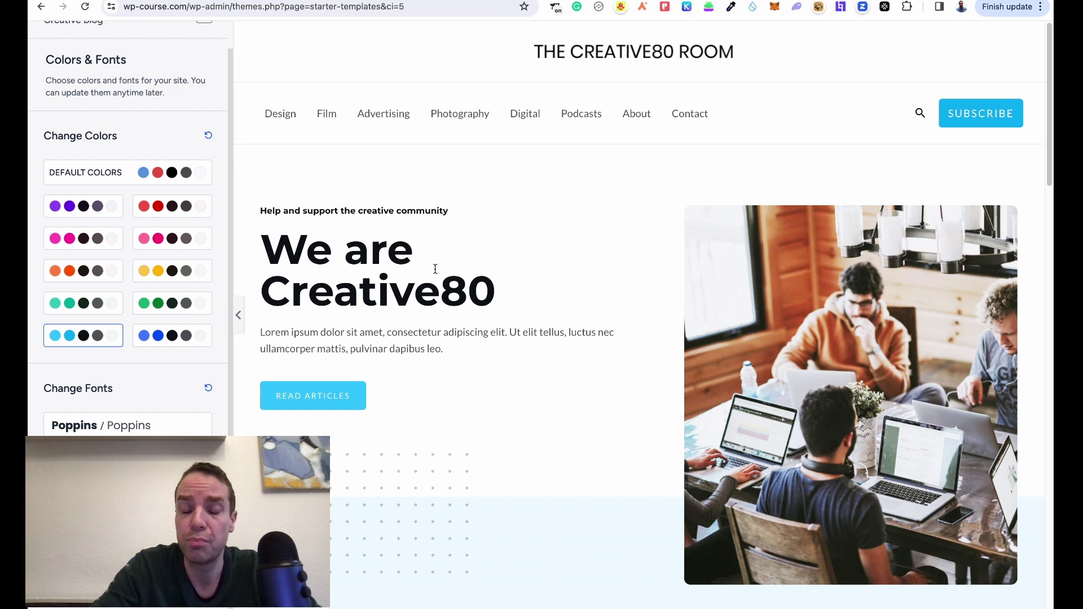
scroll(475, 285, down, 2)
scroll(553, 271, down, 7)
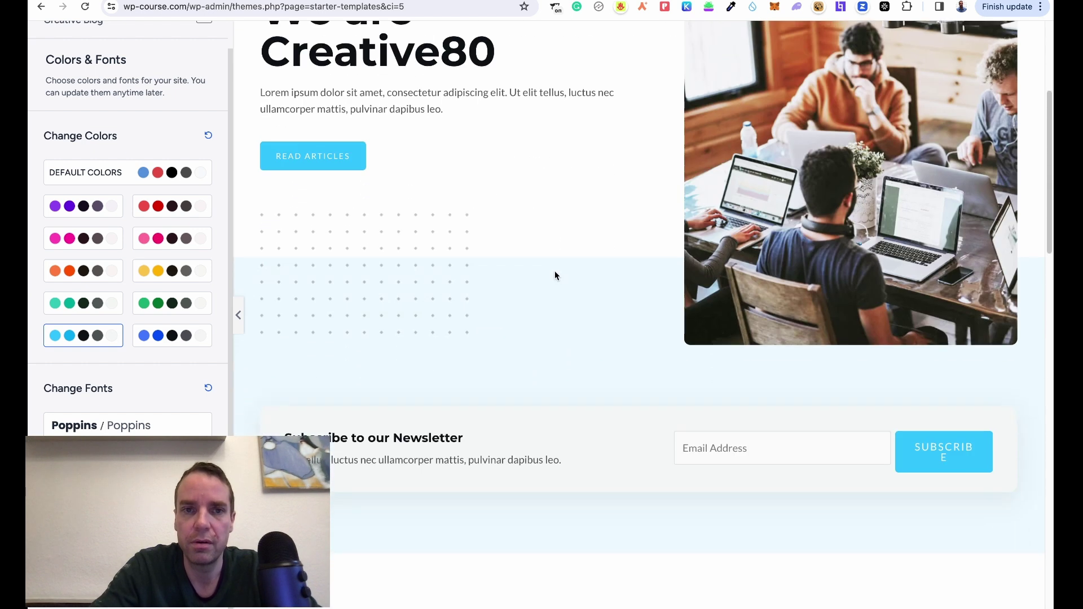
scroll(550, 278, up, 8)
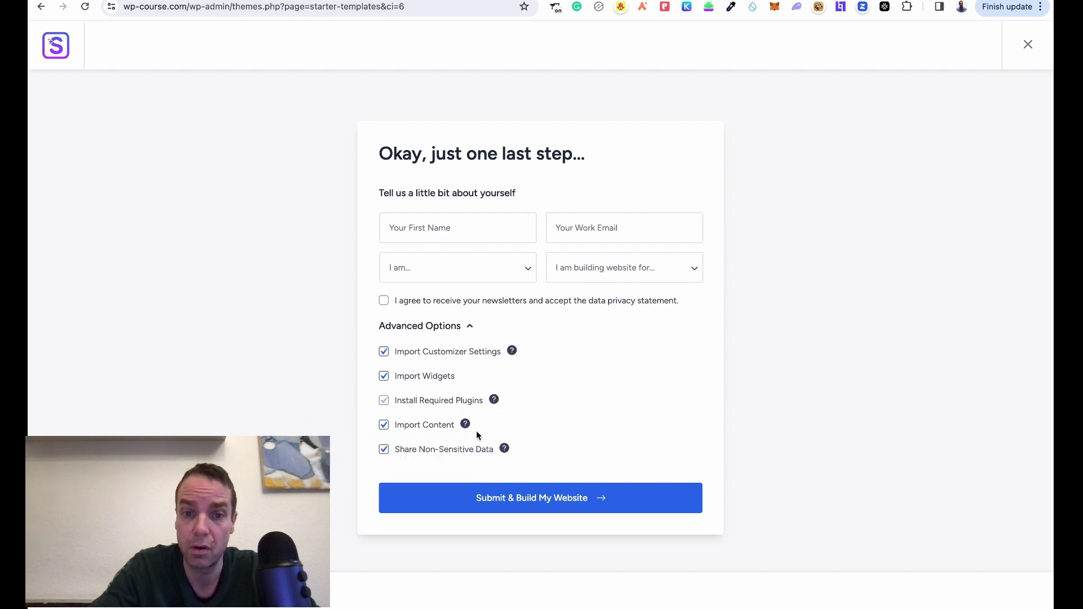
- Build the website with customizer settings, widgets, required plugins and content imported, and open the finished site
click(530, 502)
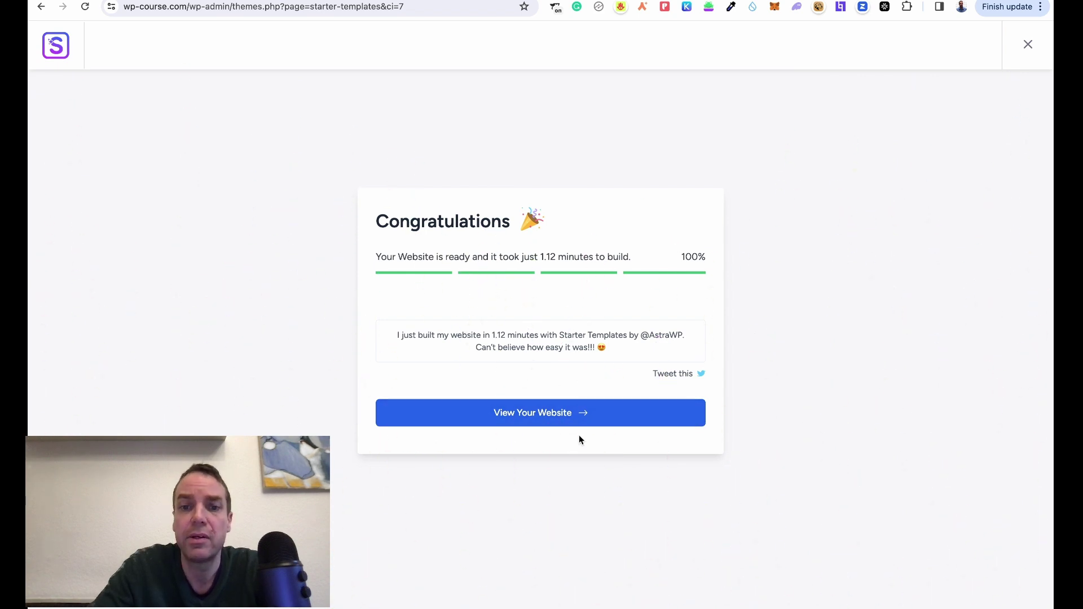
click(551, 418)
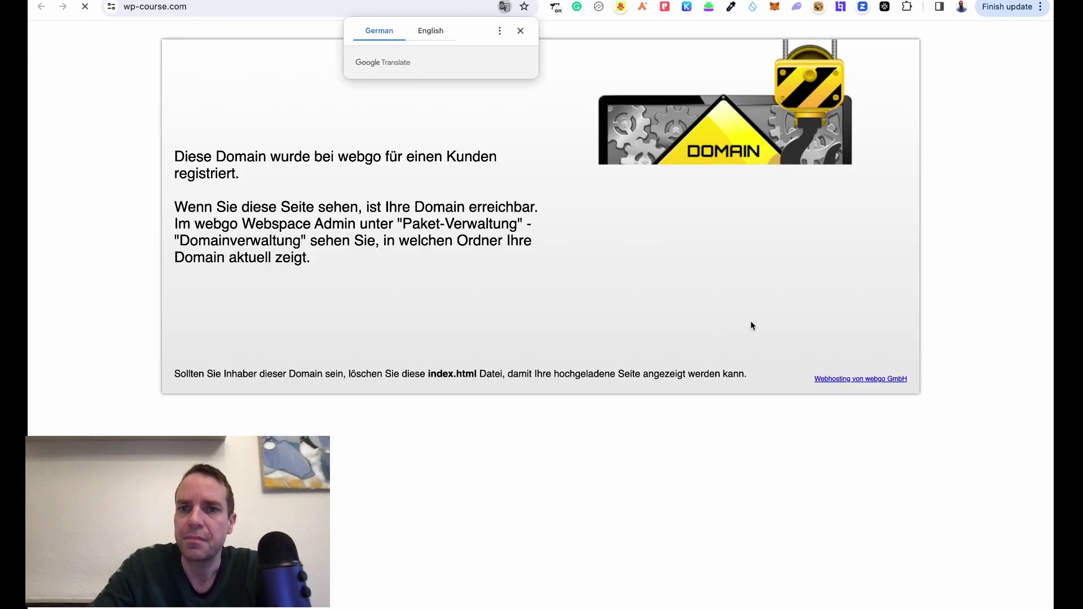
click(85, 6)
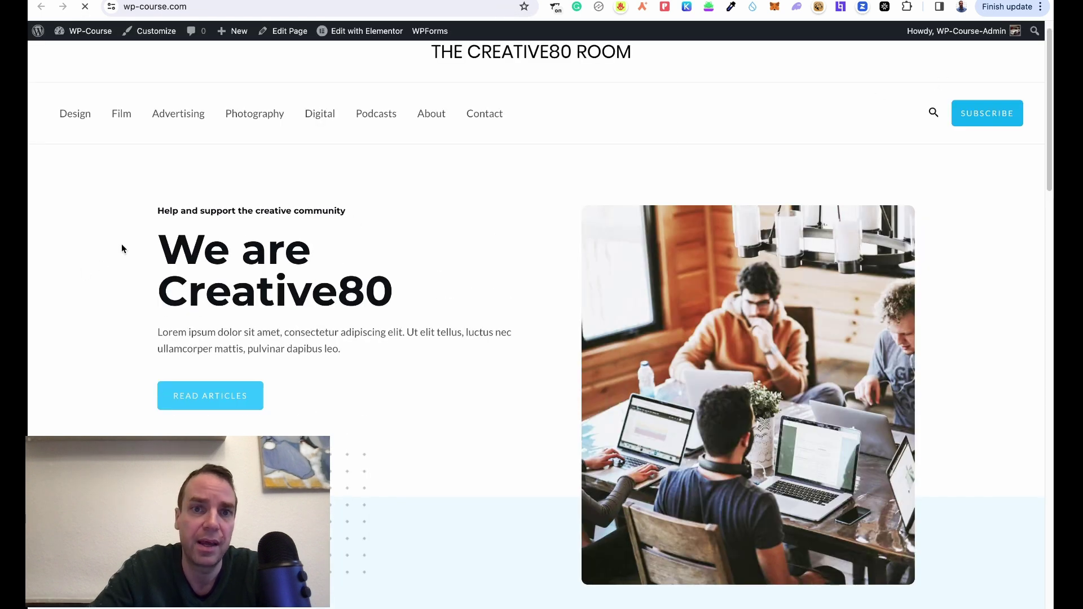
click(520, 31)
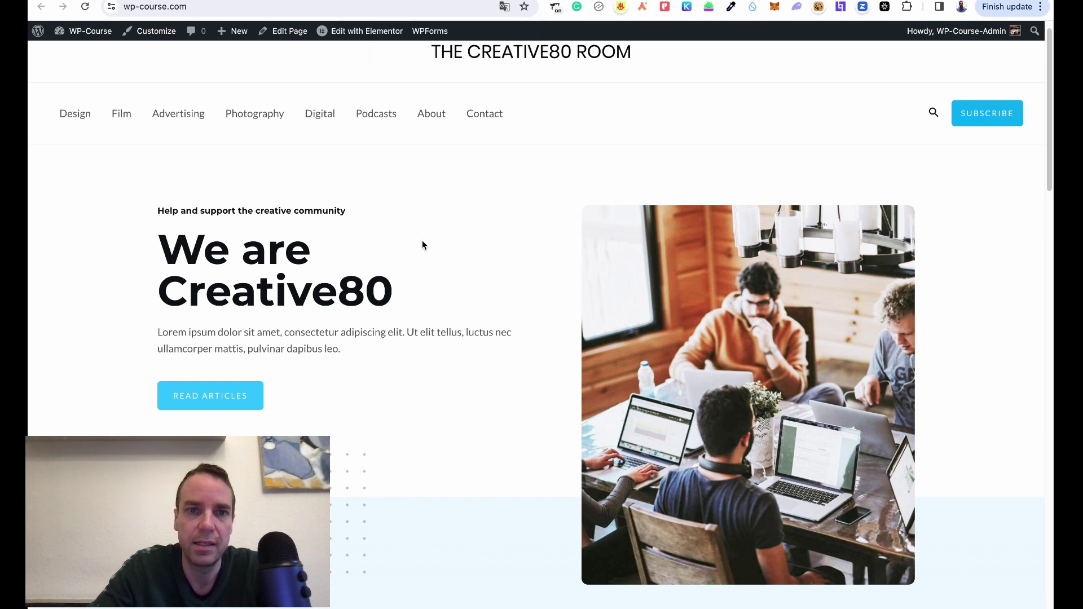
- Look through the imported home page, including the newsletter, Popular Categories and podcast sections
scroll(440, 242, down, 10)
scroll(455, 241, down, 5)
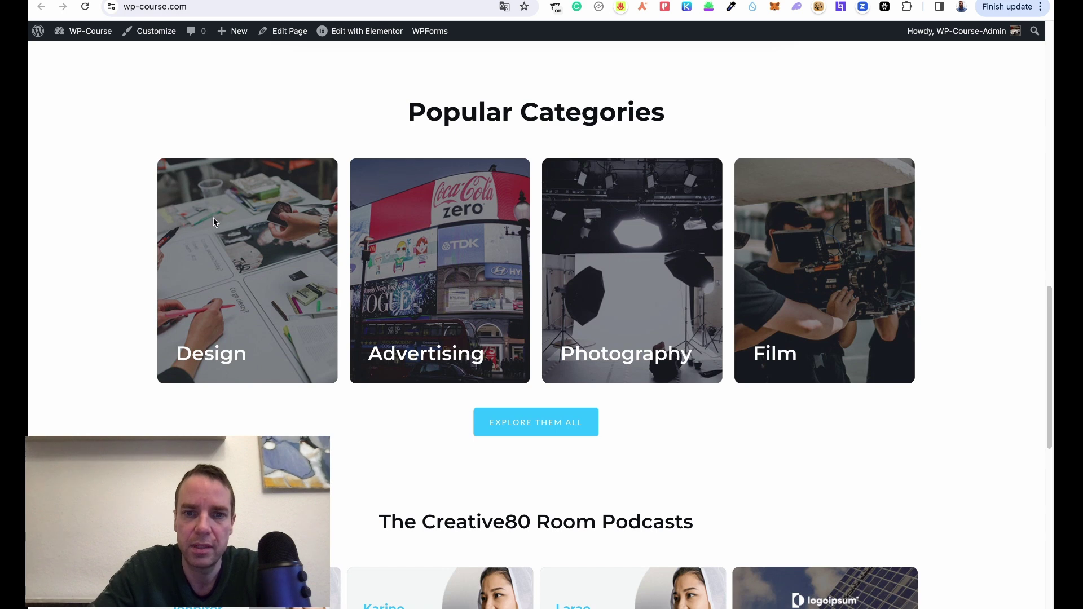
scroll(181, 212, down, 10)
scroll(192, 220, up, 8)
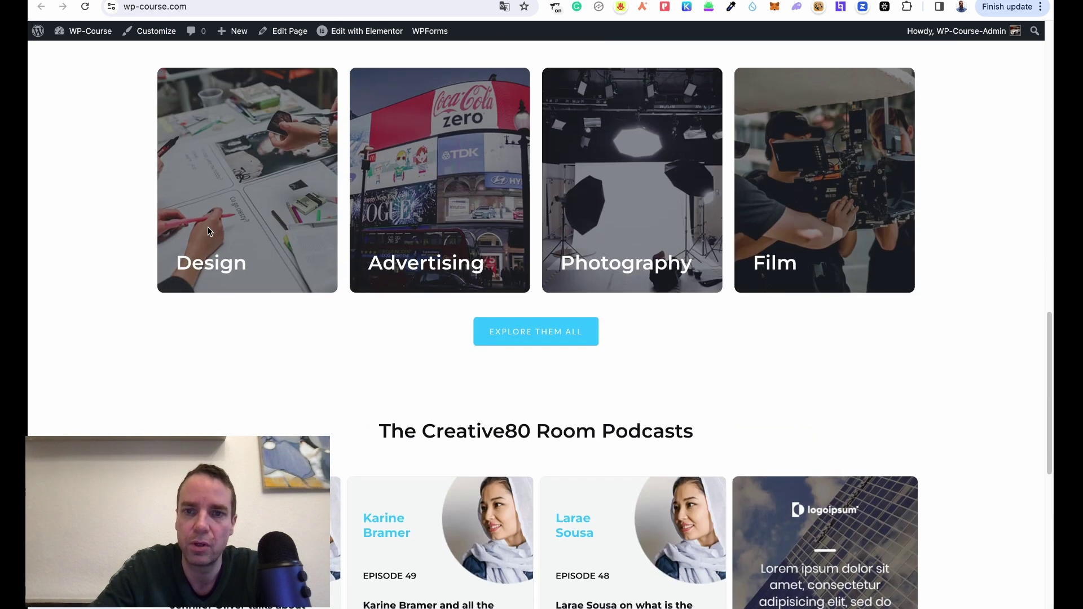
scroll(252, 234, up, 10)
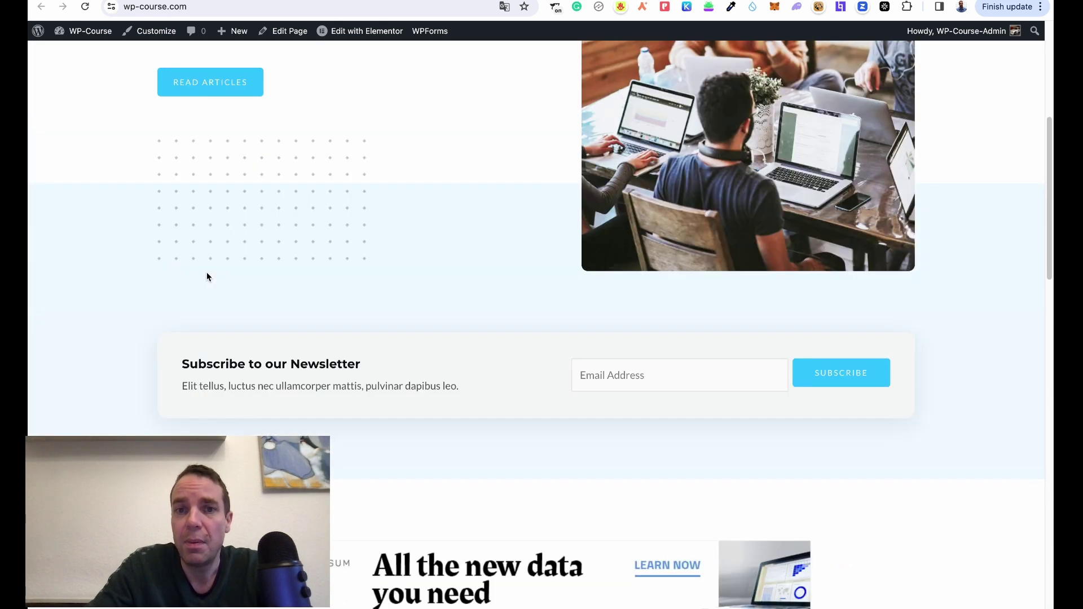
scroll(206, 276, up, 6)
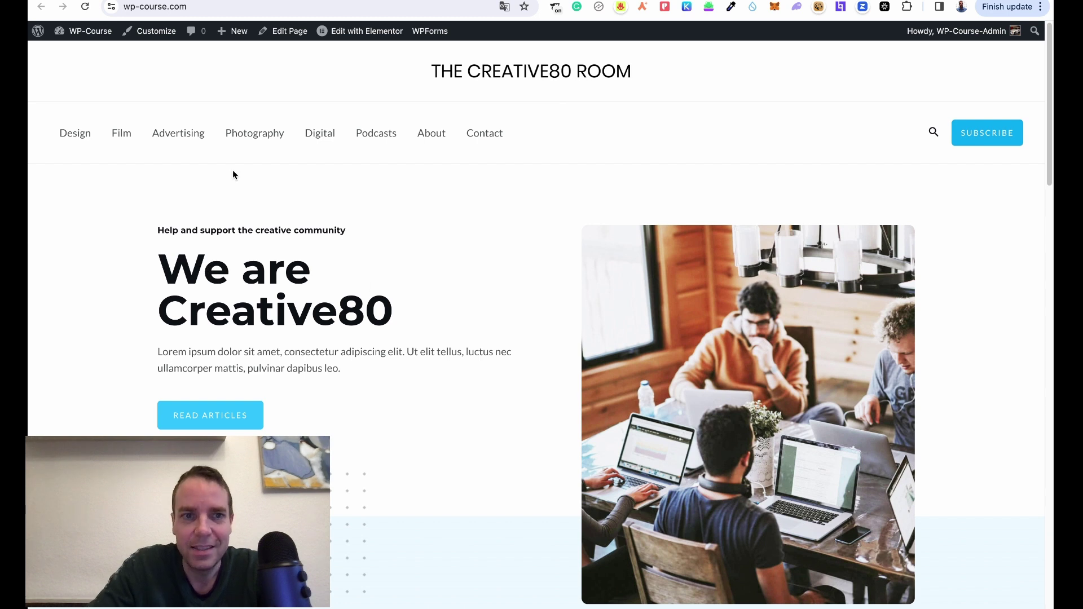
- Open the site's Contact page and examine its message form and Get in Touch section
click(486, 137)
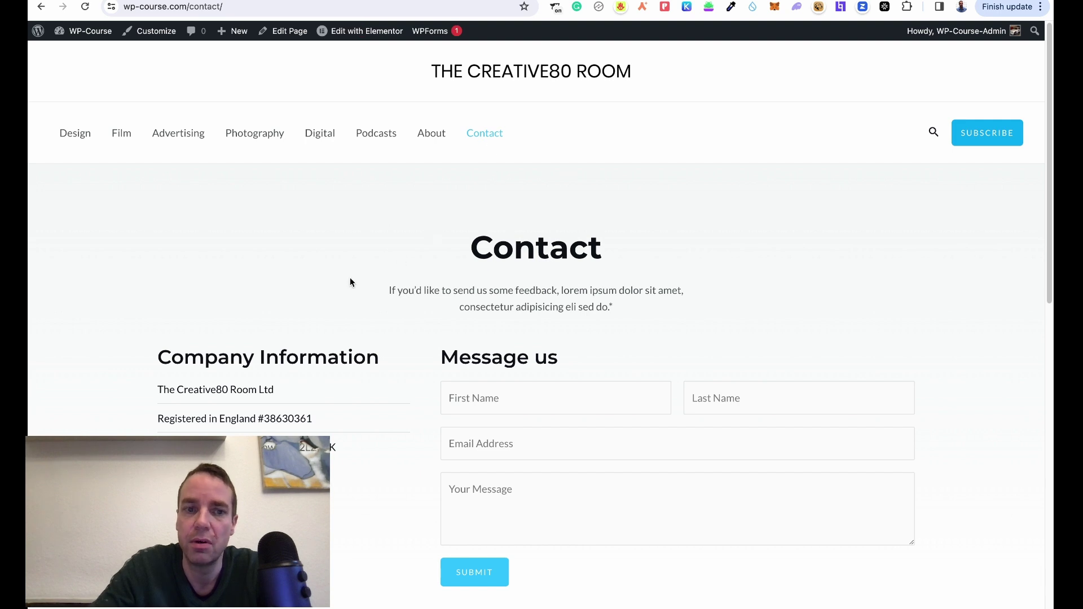
scroll(389, 251, down, 5)
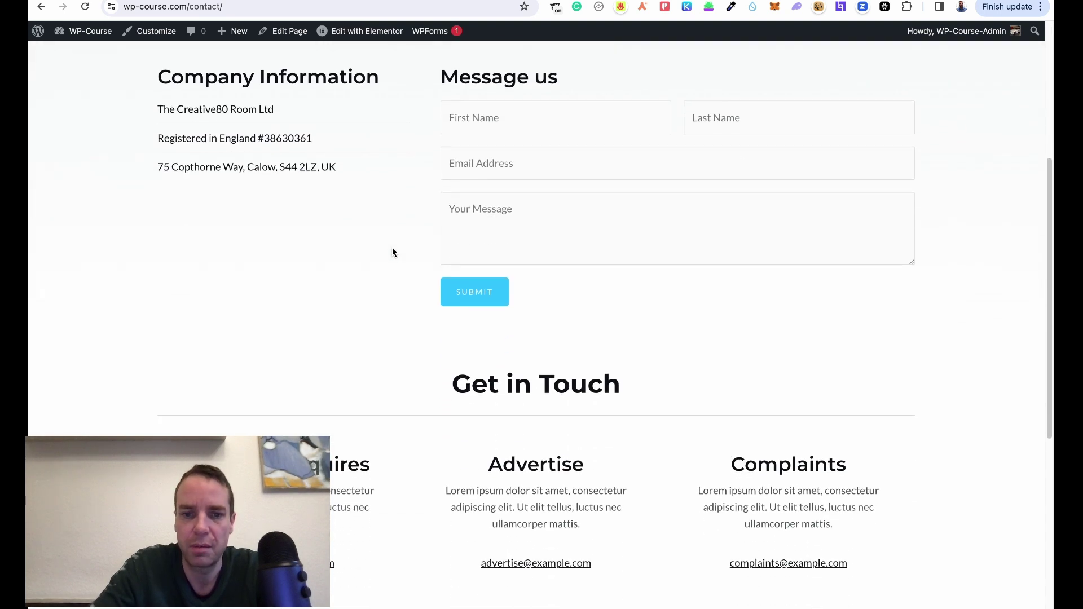
scroll(392, 249, up, 5)
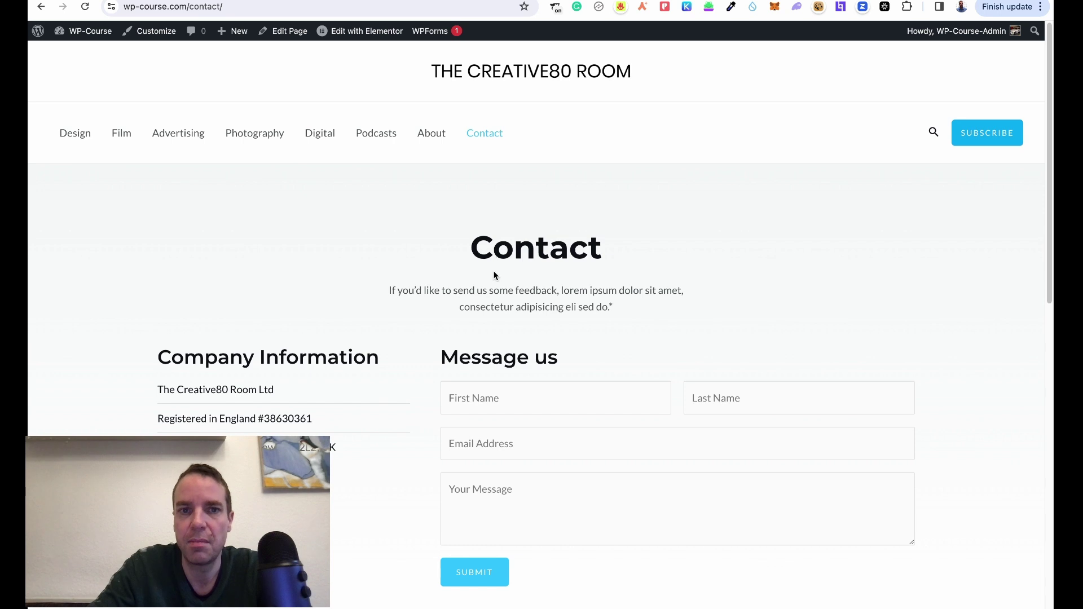
- Open the site's About page and look through its introduction, Our Team and Become a Guest Author sections
click(435, 139)
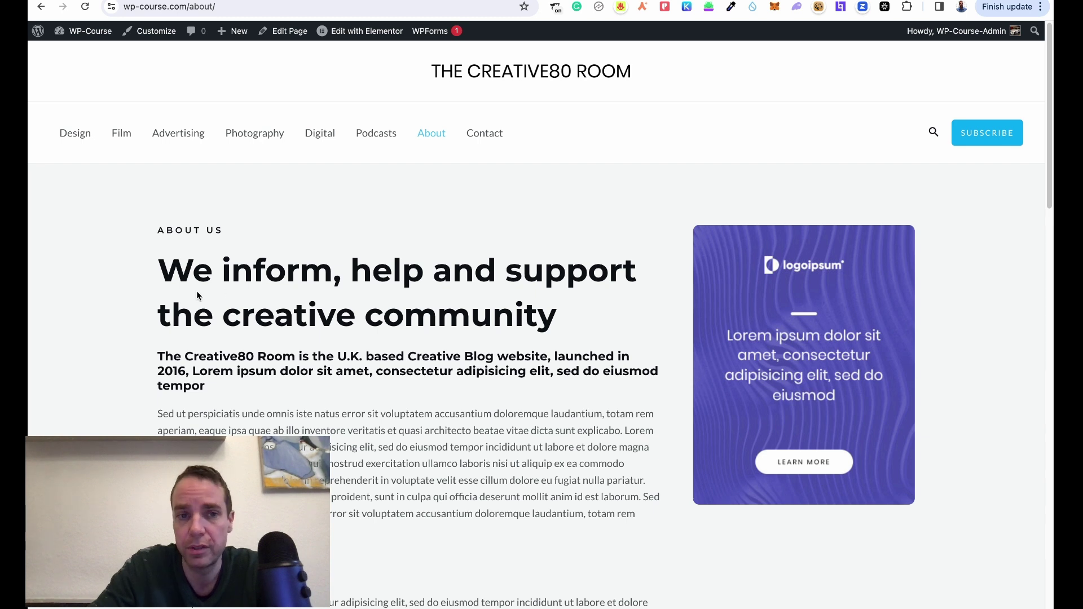
scroll(651, 381, down, 5)
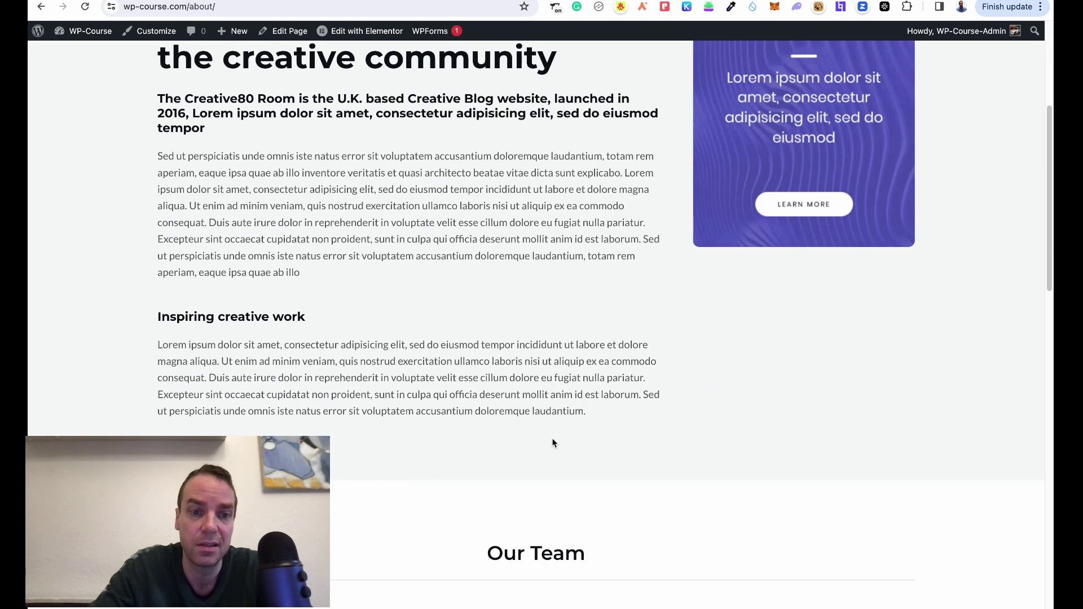
scroll(768, 415, down, 7)
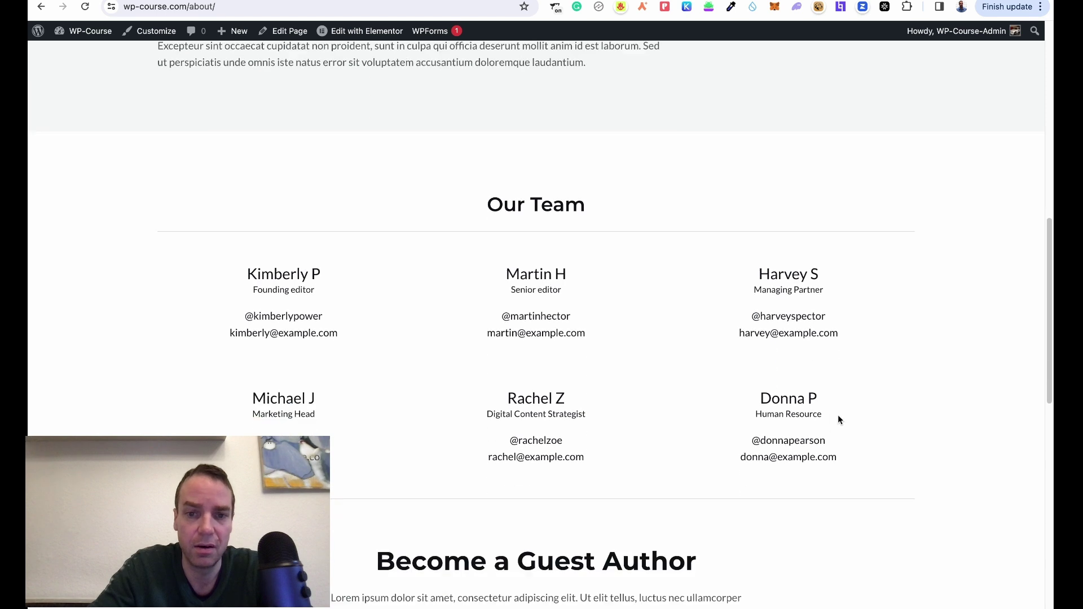
scroll(838, 415, down, 12)
scroll(841, 415, up, 7)
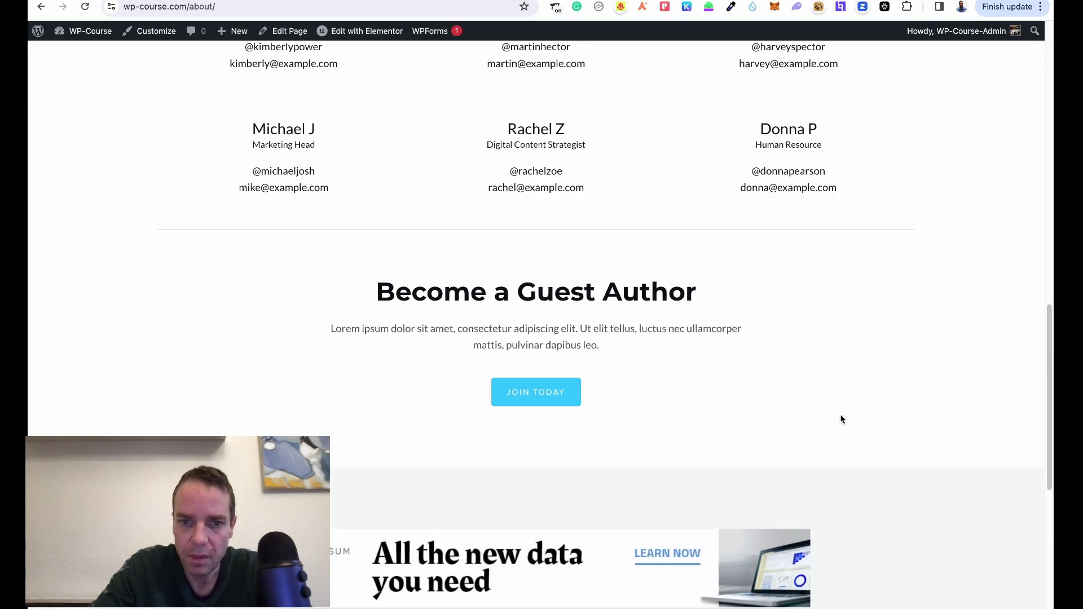
scroll(840, 419, up, 15)
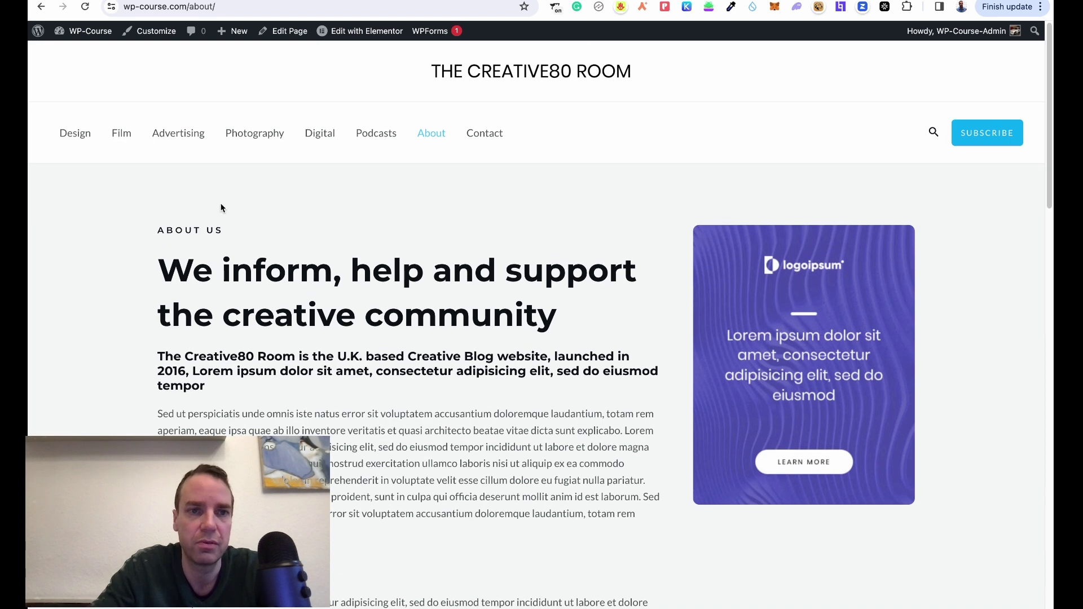
- Look through the posts in the Design category and go back to the home page
click(81, 133)
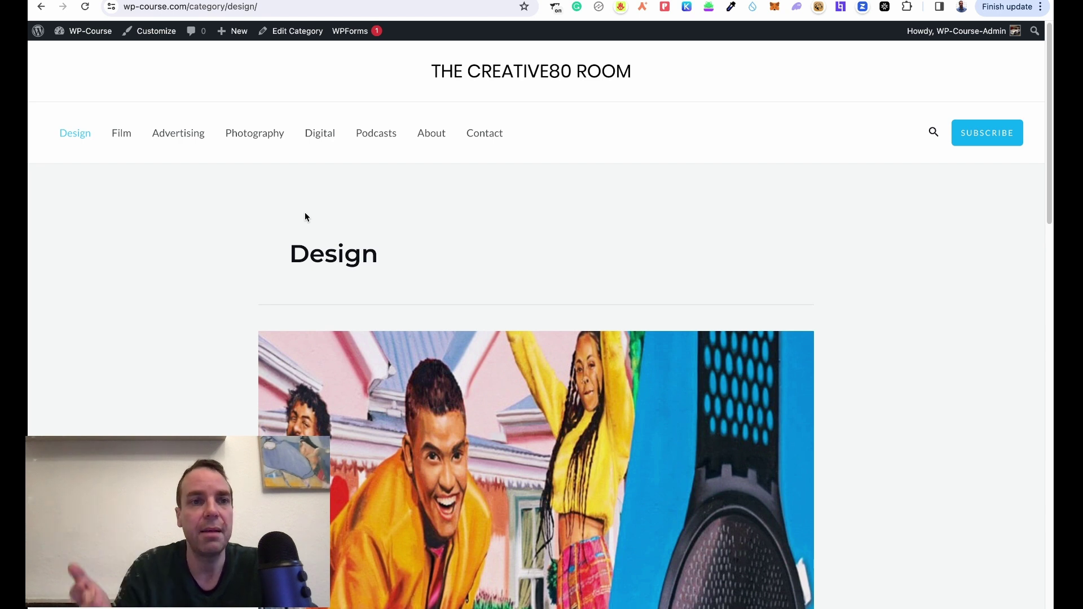
scroll(418, 225, down, 12)
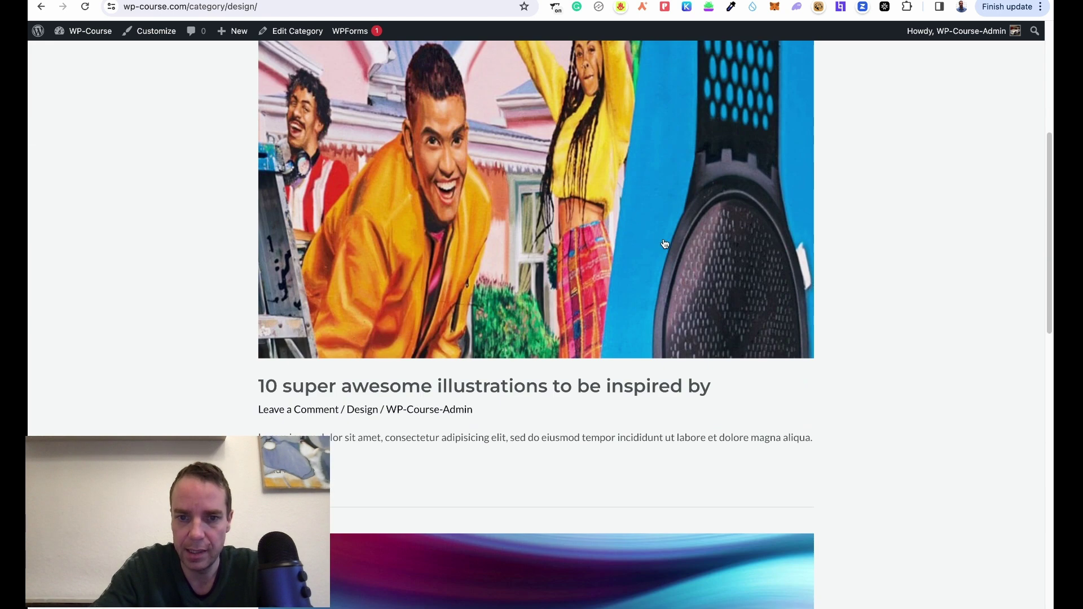
scroll(691, 251, up, 12)
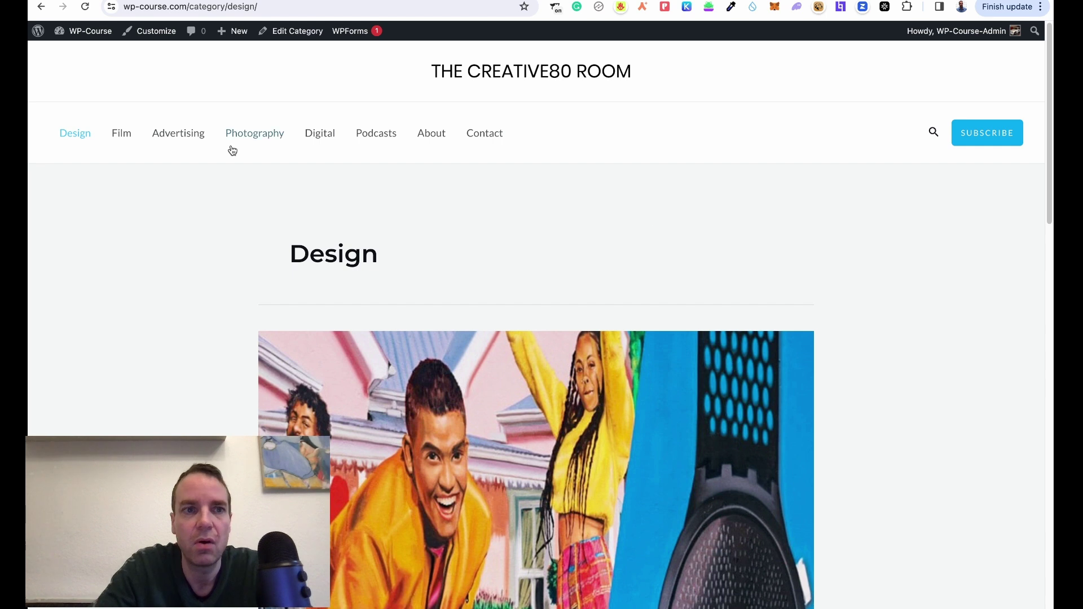
click(556, 82)
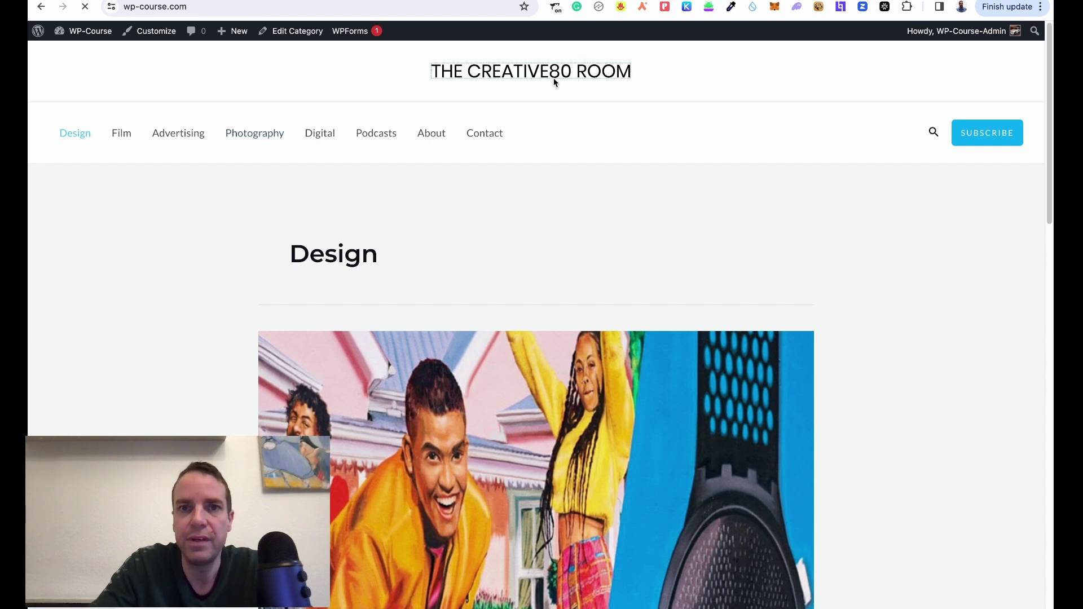